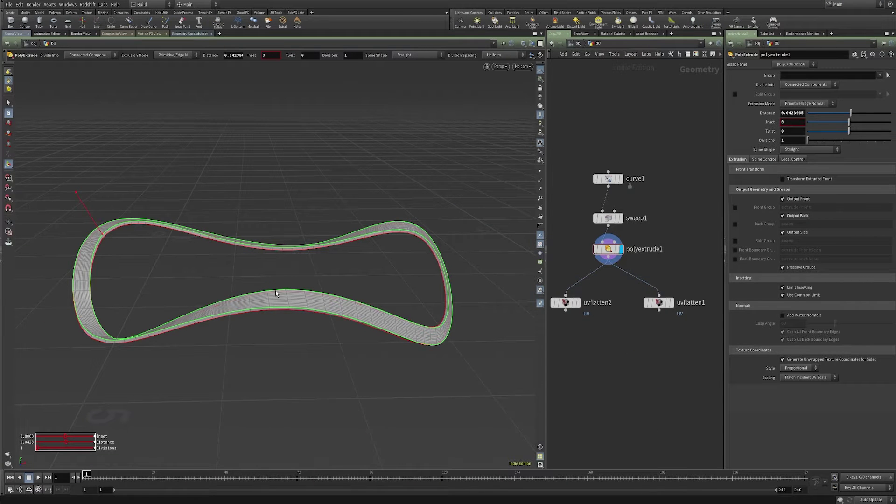
Compare the UV layouts produced by uvflatten2 and uvflatten1
{"action": "middle_click_drag", "start_coordinate": [601, 346], "coordinate": [614, 344]}
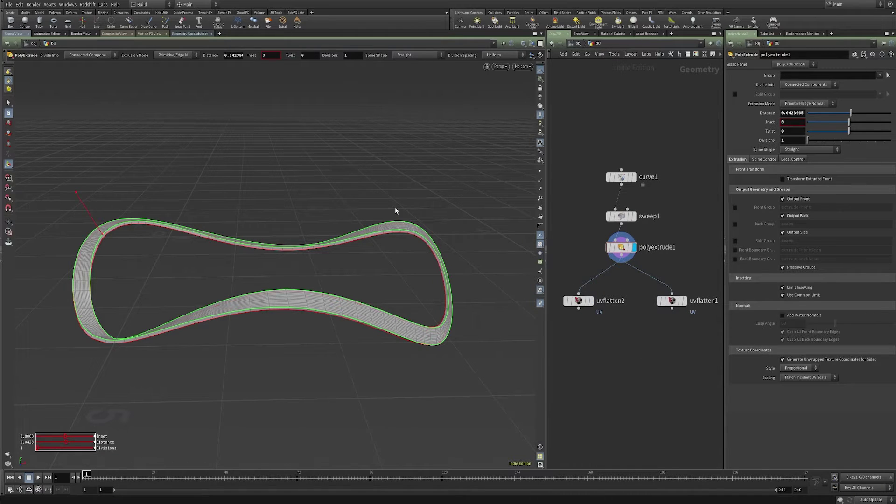
{"action": "left_click", "coordinate": [592, 302]}
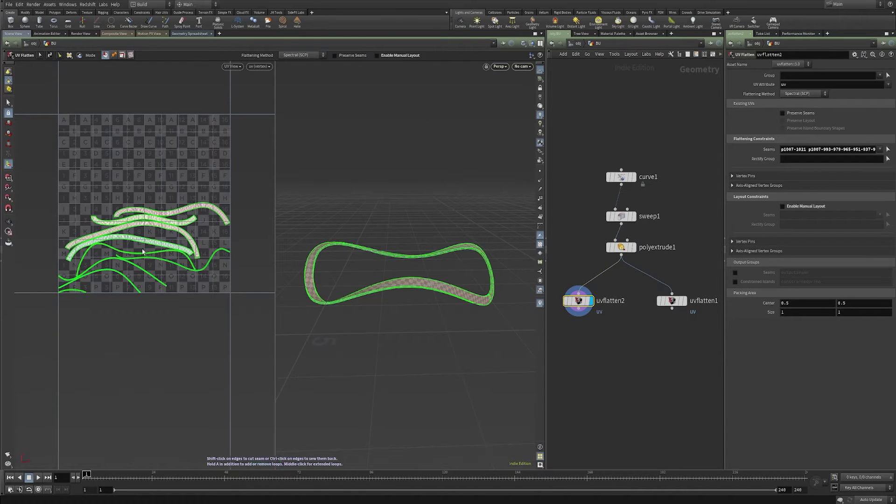
{"action": "scroll", "coordinate": [148, 248], "scroll_direction": "up", "scroll_amount": 5}
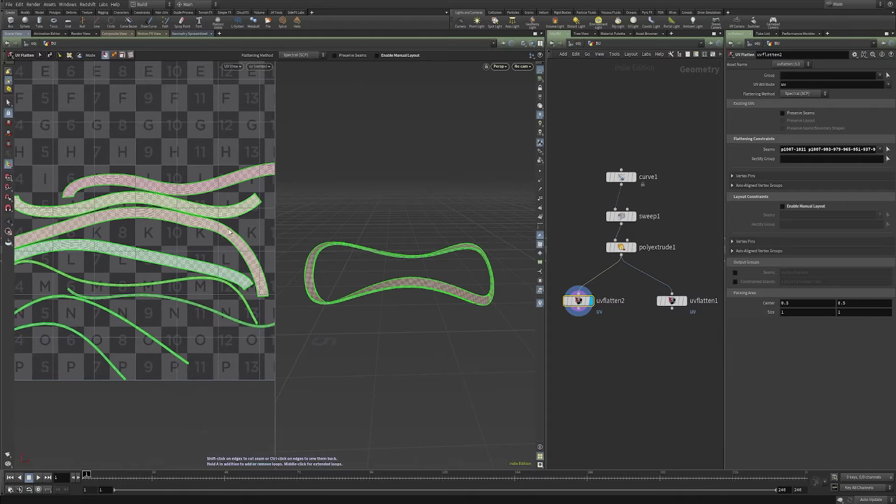
{"action": "scroll", "coordinate": [219, 226], "scroll_direction": "down", "scroll_amount": 3}
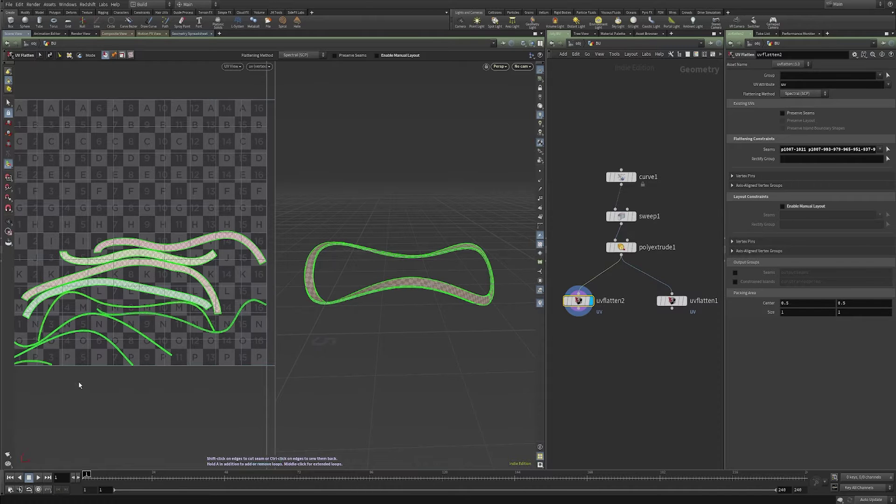
{"action": "left_click", "coordinate": [682, 301]}
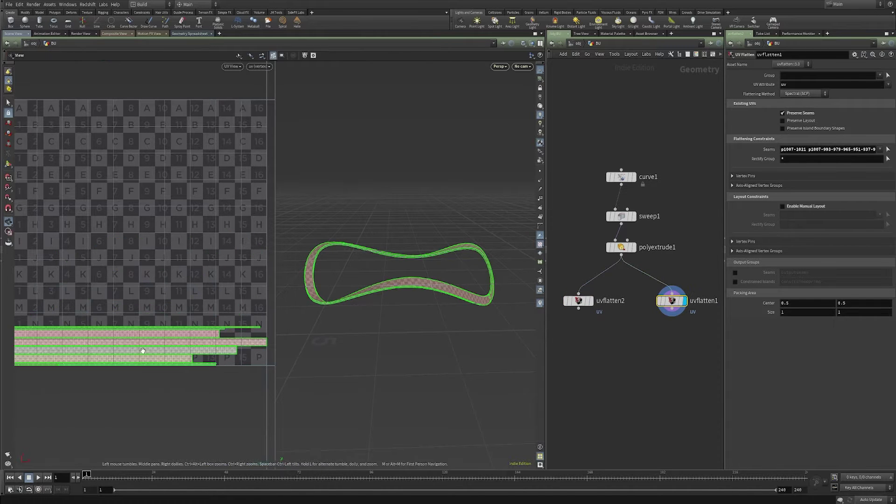
{"action": "middle_click_drag", "start_coordinate": [143, 350], "coordinate": [140, 289]}
{"action": "mouse_move", "coordinate": [140, 289]}
{"action": "right_mouse_down"}
{"action": "mouse_move", "coordinate": [192, 274]}
{"action": "mouse_move", "coordinate": [164, 270]}
{"action": "mouse_move", "coordinate": [142, 282]}
{"action": "right_mouse_up"}
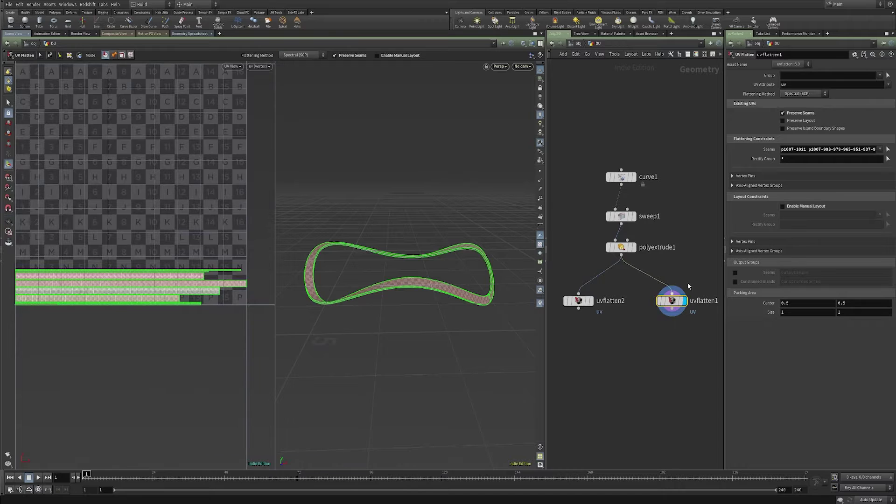
Show curve1's target orientation handles and examine how the curve is oriented along the band
{"action": "left_click", "coordinate": [621, 177]}
{"action": "key", "text": "Return"}
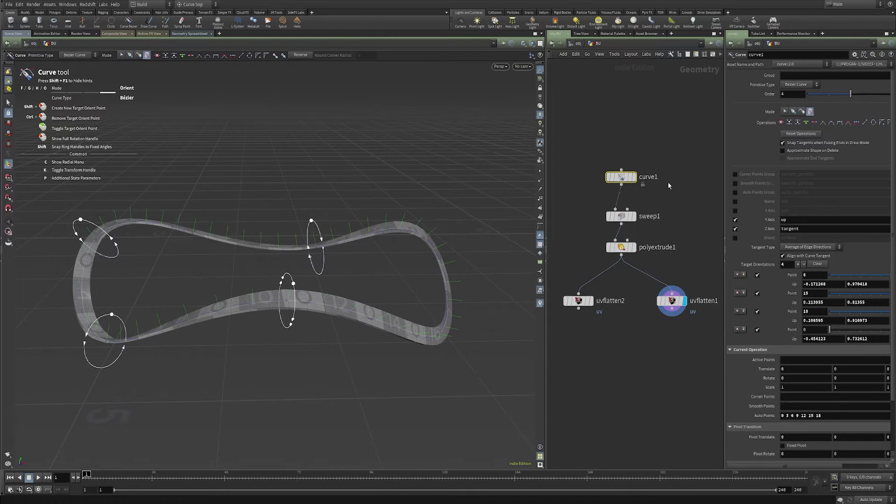
{"action": "scroll", "coordinate": [630, 191], "scroll_direction": "up", "scroll_amount": 3}
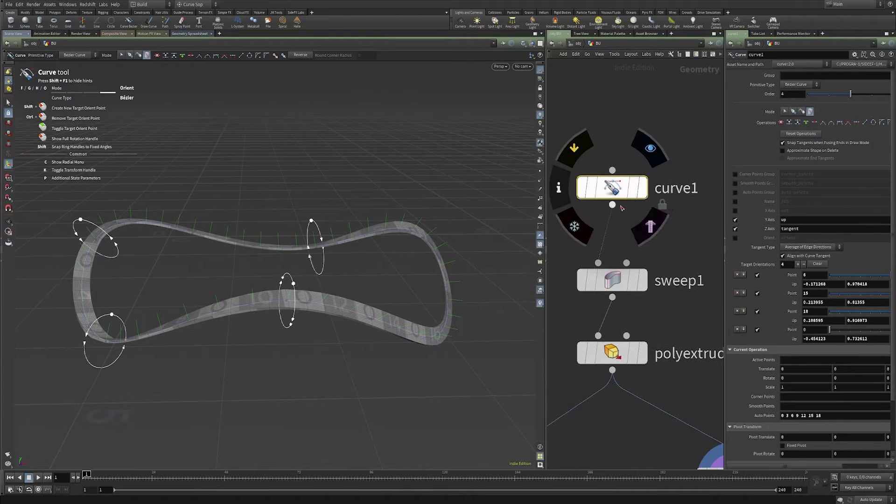
{"action": "scroll", "coordinate": [627, 211], "scroll_direction": "down", "scroll_amount": 3}
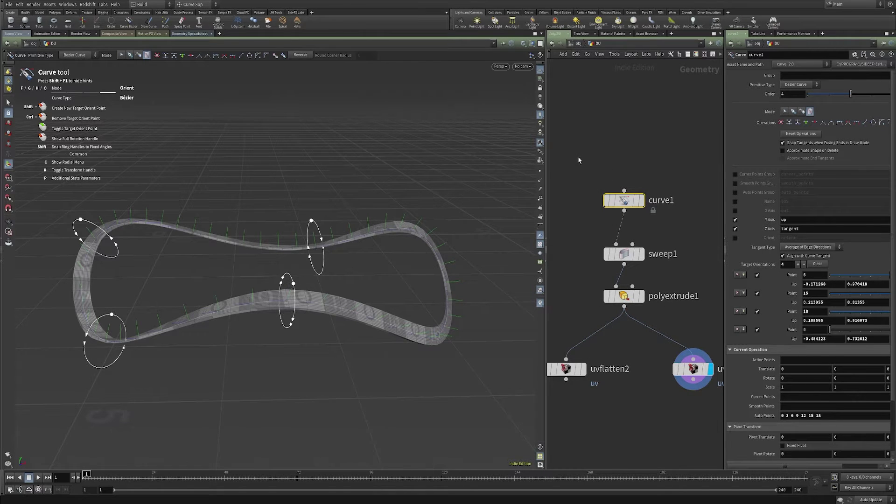
Go up to the object level and enter the road geometry object's network
{"action": "key", "text": "u"}
{"action": "left_click", "coordinate": [579, 219]}
{"action": "left_click", "coordinate": [681, 196]}
{"action": "middle_click_drag", "start_coordinate": [570, 216], "coordinate": [612, 213]}
{"action": "double_click", "coordinate": [613, 213]}
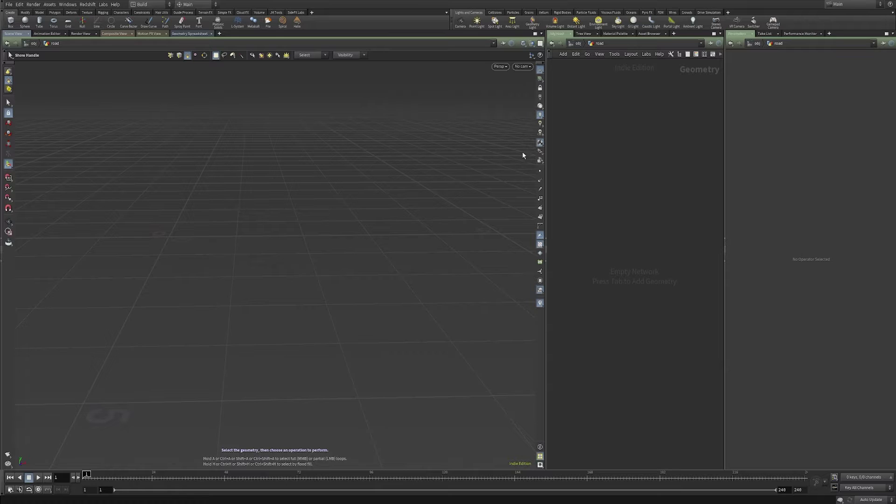
Add a Spiral node to the empty road network
{"action": "key", "text": "Tab"}
{"action": "type", "text": "spiral"}
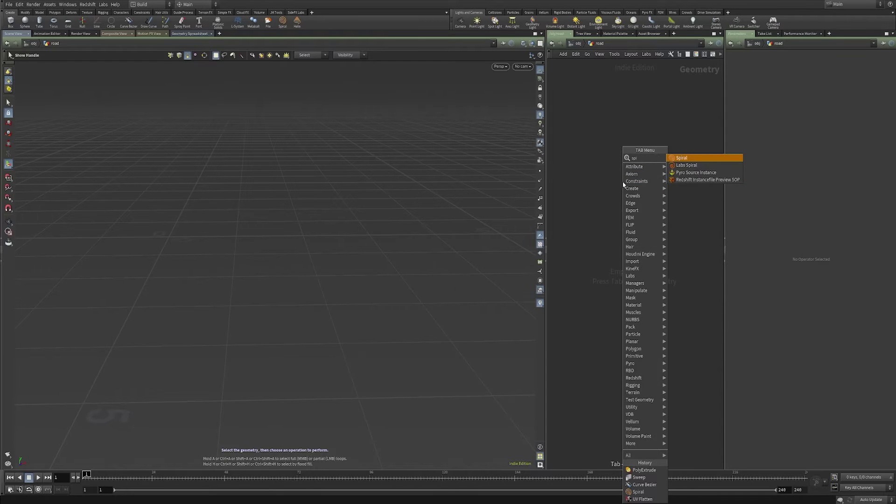
{"action": "key", "text": "Return"}
{"action": "left_click", "coordinate": [624, 184]}
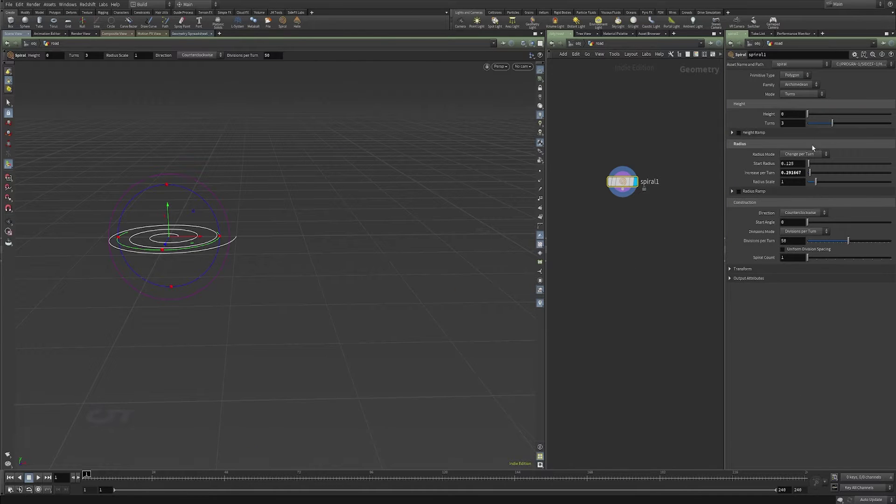
Set the spiral's height to 2.27 and its divisions per turn to 15
{"action": "left_click_drag", "start_coordinate": [808, 113], "coordinate": [826, 115]}
{"action": "middle_click_drag", "start_coordinate": [187, 160], "coordinate": [268, 228], "text": "alt"}
{"action": "left_click_drag", "start_coordinate": [268, 229], "coordinate": [360, 190]}
{"action": "key", "text": "Return"}
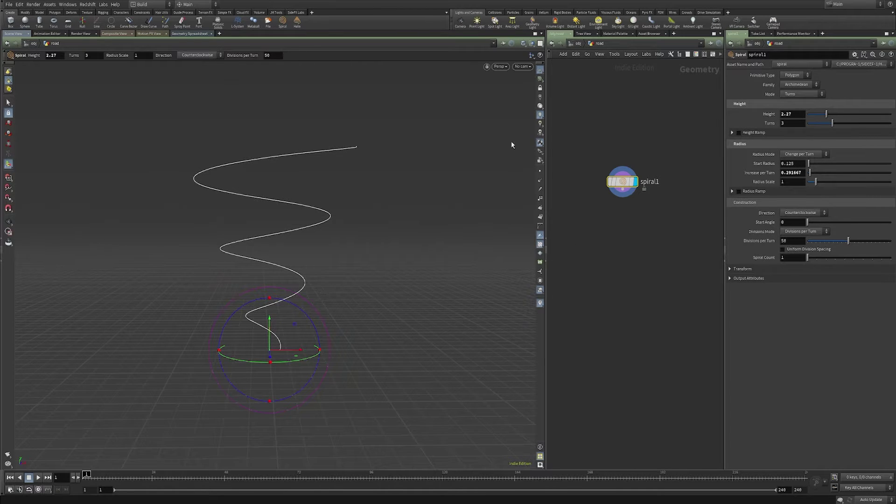
{"action": "left_click_drag", "start_coordinate": [268, 192], "coordinate": [326, 236]}
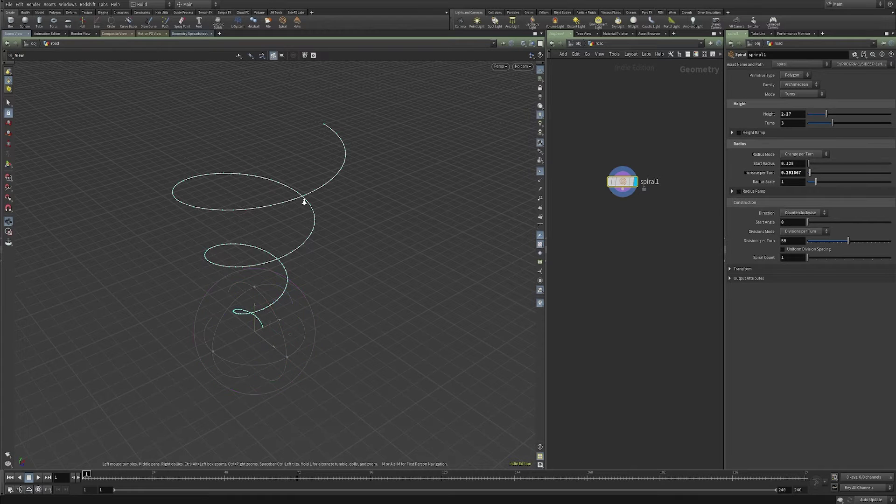
{"action": "right_click_drag", "start_coordinate": [303, 196], "coordinate": [330, 200], "text": "alt"}
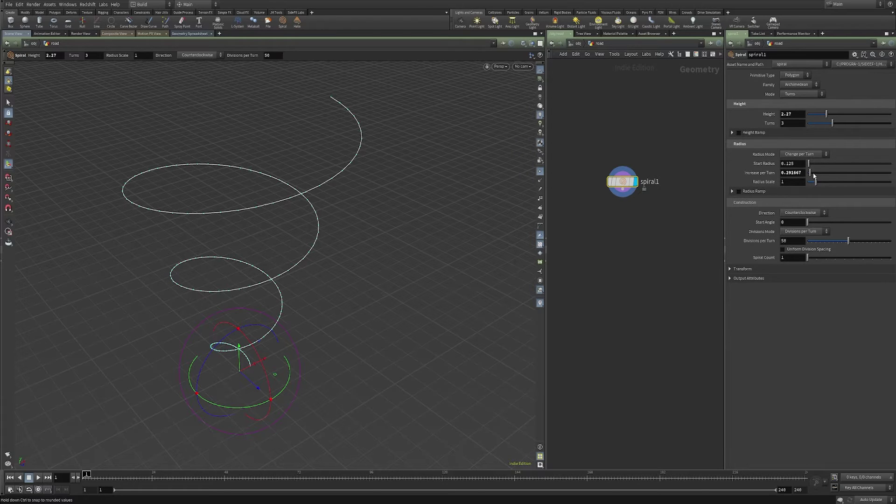
{"action": "left_click_drag", "start_coordinate": [848, 240], "coordinate": [688, 233]}
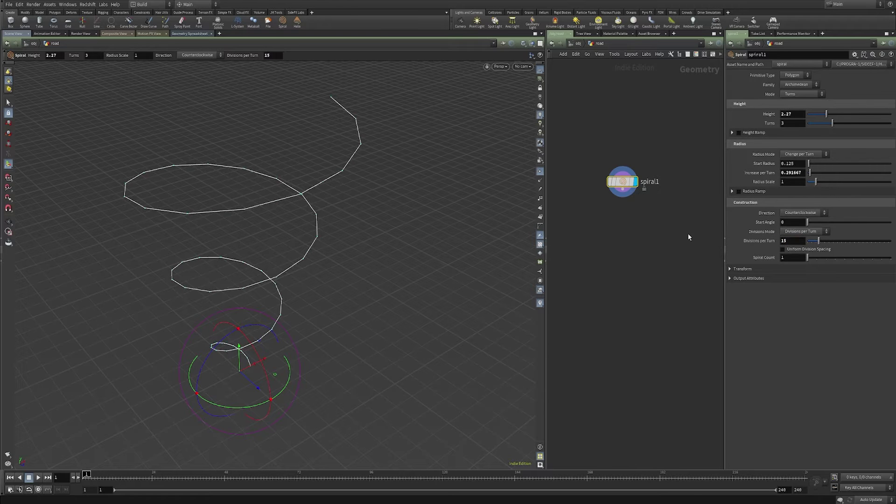
Add a Curve node below spiral1, connect the spiral's output to it, and display the curve
{"action": "key", "text": "Tab"}
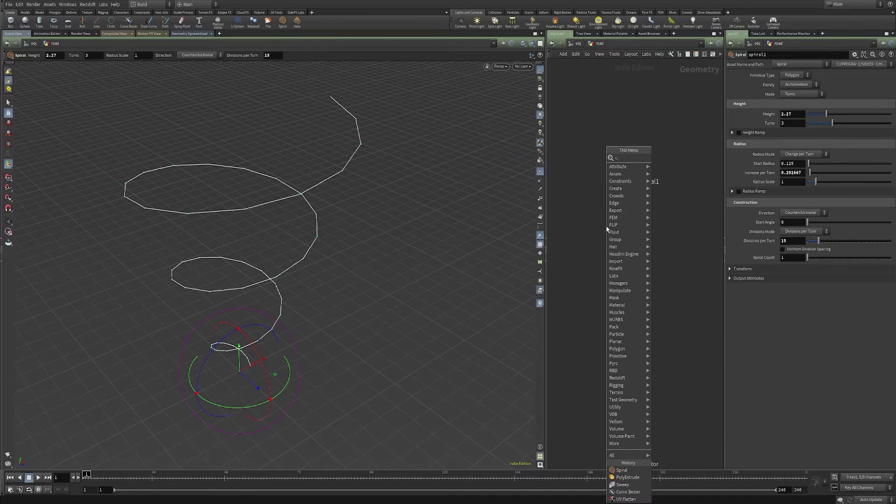
{"action": "type", "text": "cur"}
{"action": "key", "text": "Return"}
{"action": "left_click", "coordinate": [606, 227]}
{"action": "left_click_drag", "start_coordinate": [605, 225], "coordinate": [622, 225]}
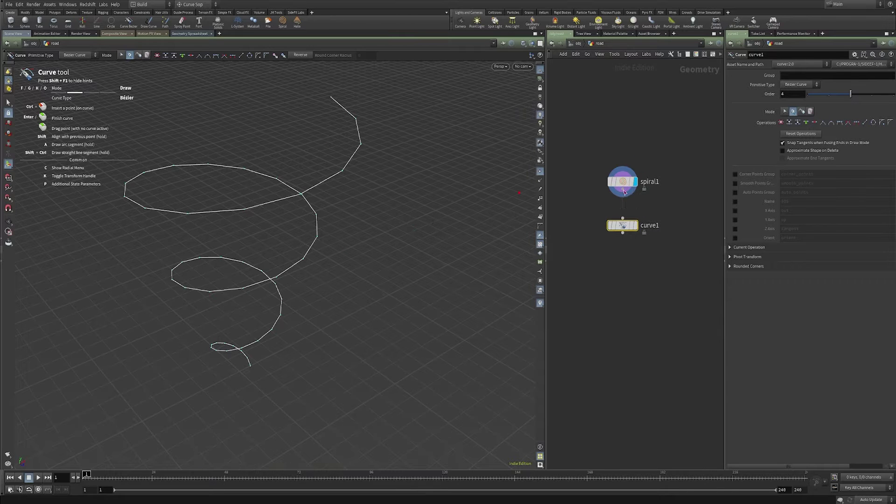
{"action": "left_click_drag", "start_coordinate": [622, 188], "coordinate": [623, 218]}
{"action": "left_click", "coordinate": [635, 225]}
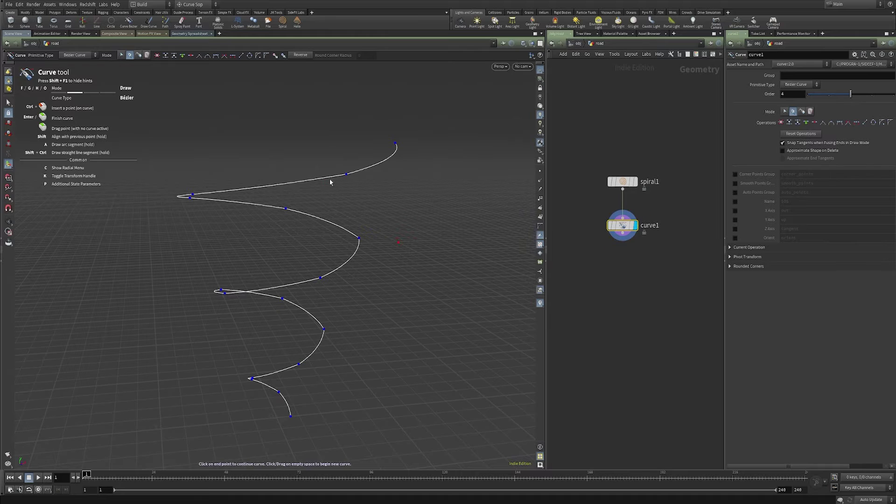
Switch the Curve tool to Edit mode, select all the spiral's points, and make them Auto points
{"action": "left_click_drag", "start_coordinate": [333, 180], "coordinate": [410, 156]}
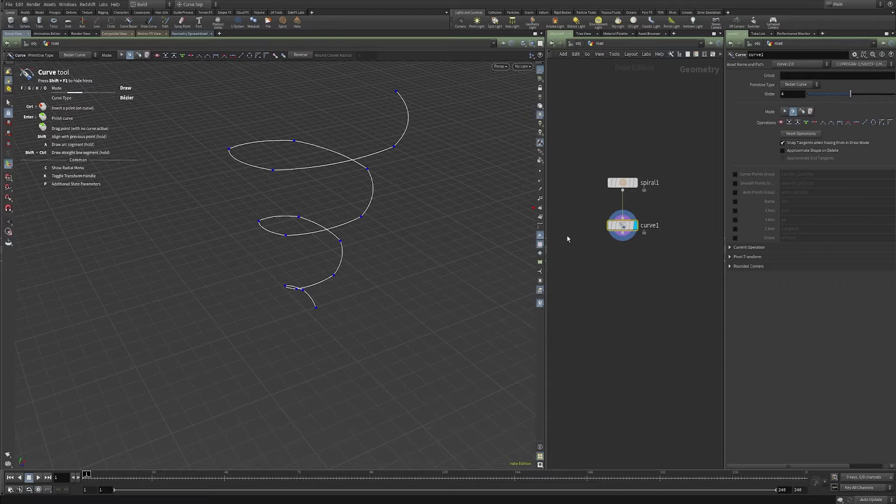
{"action": "mouse_move", "coordinate": [340, 240]}
{"action": "left_mouse_down"}
{"action": "mouse_move", "coordinate": [330, 260]}
{"action": "mouse_move", "coordinate": [380, 174]}
{"action": "mouse_move", "coordinate": [274, 184]}
{"action": "left_mouse_up"}
{"action": "left_click", "coordinate": [121, 55]}
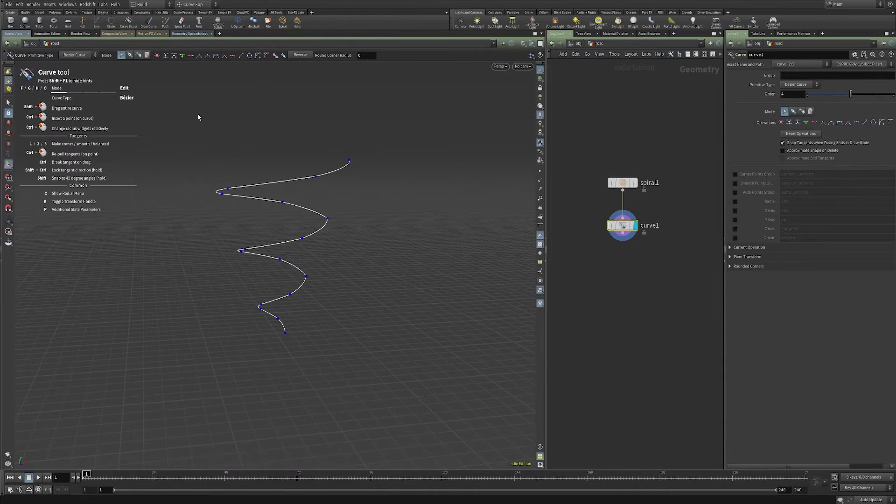
{"action": "left_click_drag", "start_coordinate": [193, 114], "coordinate": [428, 387]}
{"action": "left_click", "coordinate": [274, 58]}
{"action": "left_click", "coordinate": [285, 167]}
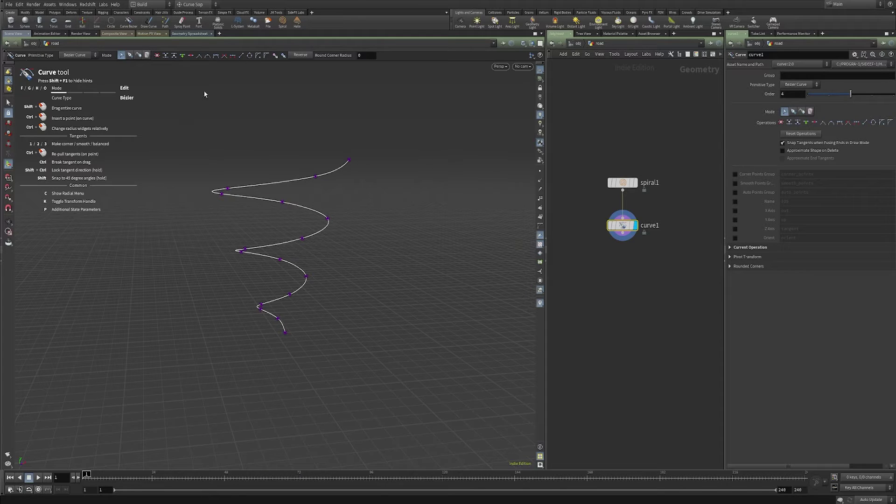
Try reshaping the upper curve segment and moving a nearby anchor point, and undo both edits
{"action": "left_click_drag", "start_coordinate": [348, 185], "coordinate": [351, 200], "text": "alt"}
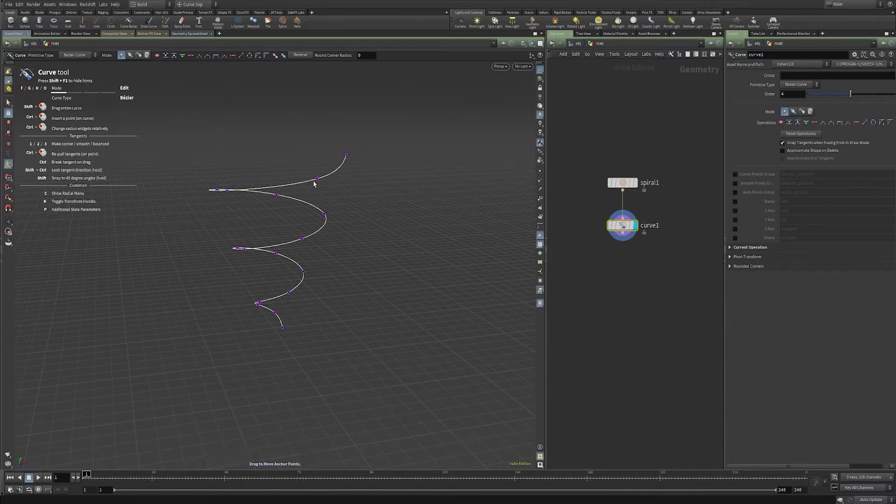
{"action": "left_click_drag", "start_coordinate": [314, 181], "coordinate": [322, 200], "text": "alt"}
{"action": "right_click_drag", "start_coordinate": [322, 201], "coordinate": [378, 173], "text": "alt"}
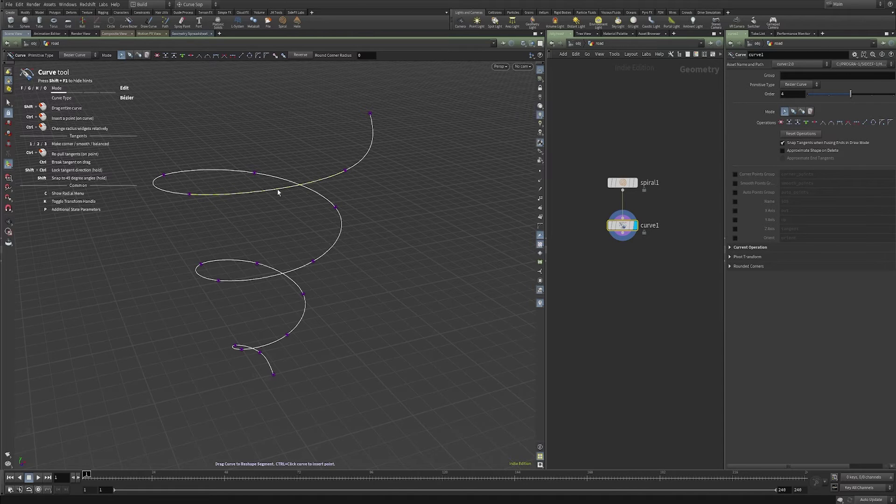
{"action": "mouse_move", "coordinate": [278, 188]}
{"action": "left_mouse_down"}
{"action": "mouse_move", "coordinate": [280, 172]}
{"action": "mouse_move", "coordinate": [267, 192]}
{"action": "mouse_move", "coordinate": [274, 200]}
{"action": "left_mouse_up"}
{"action": "key", "text": "ctrl+z"}
{"action": "mouse_move", "coordinate": [346, 173]}
{"action": "left_mouse_down"}
{"action": "mouse_move", "coordinate": [353, 184]}
{"action": "mouse_move", "coordinate": [345, 171]}
{"action": "left_mouse_up"}
{"action": "key", "text": "ctrl+z"}
Lower the curve's top end point and its neighbouring anchor point slightly to flatten the last stretch
{"action": "left_click_drag", "start_coordinate": [288, 182], "coordinate": [322, 188], "text": "alt"}
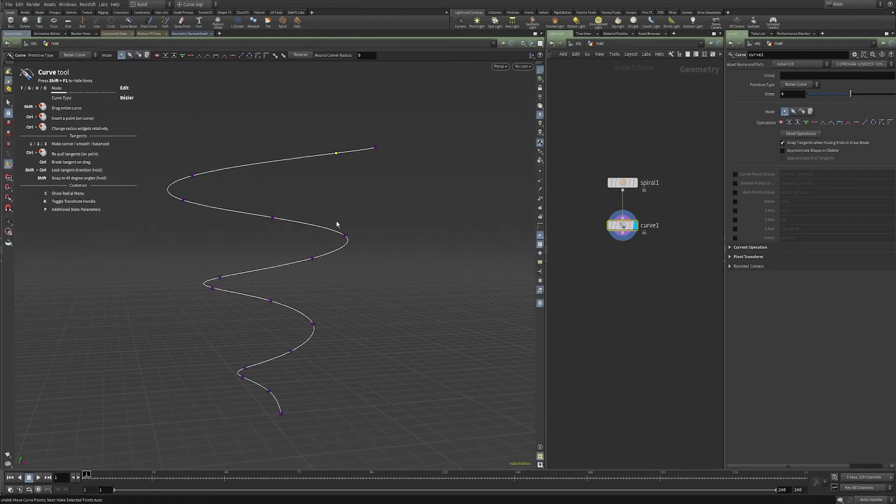
{"action": "middle_click_drag", "start_coordinate": [252, 248], "coordinate": [268, 248], "text": "alt"}
{"action": "scroll", "coordinate": [299, 235], "scroll_direction": "down", "scroll_amount": 3}
{"action": "left_click_drag", "start_coordinate": [302, 245], "coordinate": [279, 256], "text": "alt"}
{"action": "mouse_move", "coordinate": [268, 203]}
{"action": "left_mouse_down", "text": "alt"}
{"action": "mouse_move", "coordinate": [266, 222]}
{"action": "mouse_move", "coordinate": [268, 189]}
{"action": "left_mouse_up", "text": "alt"}
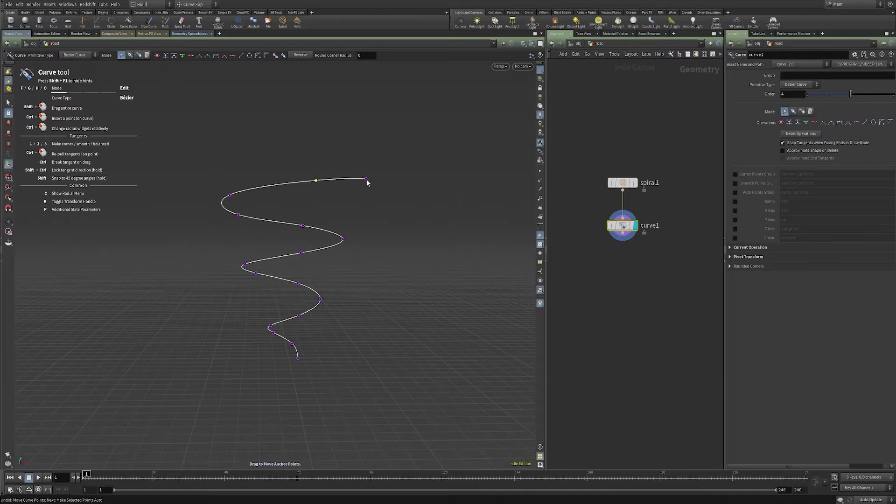
{"action": "left_click_drag", "start_coordinate": [366, 180], "coordinate": [366, 184]}
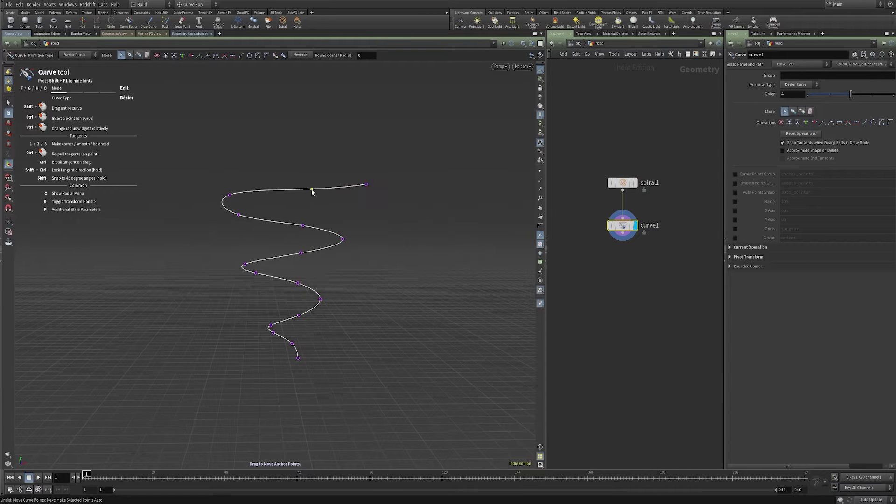
{"action": "left_click_drag", "start_coordinate": [270, 214], "coordinate": [293, 267]}
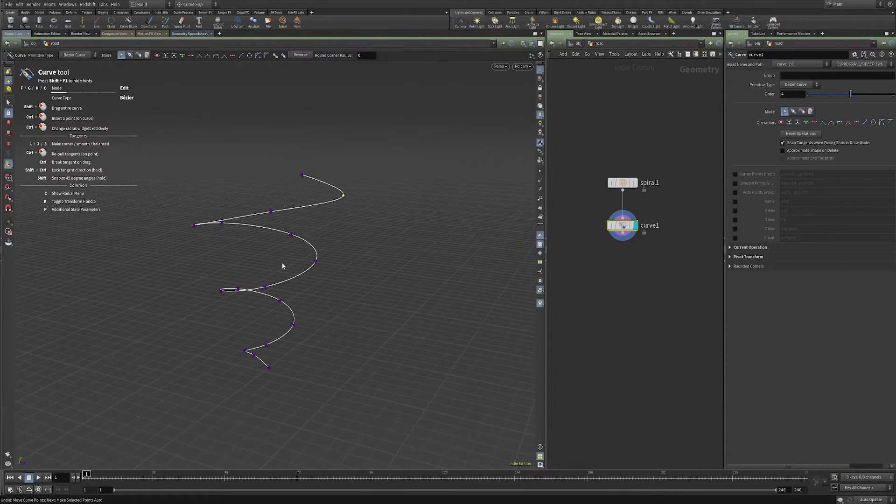
{"action": "left_click_drag", "start_coordinate": [623, 226], "coordinate": [622, 237]}
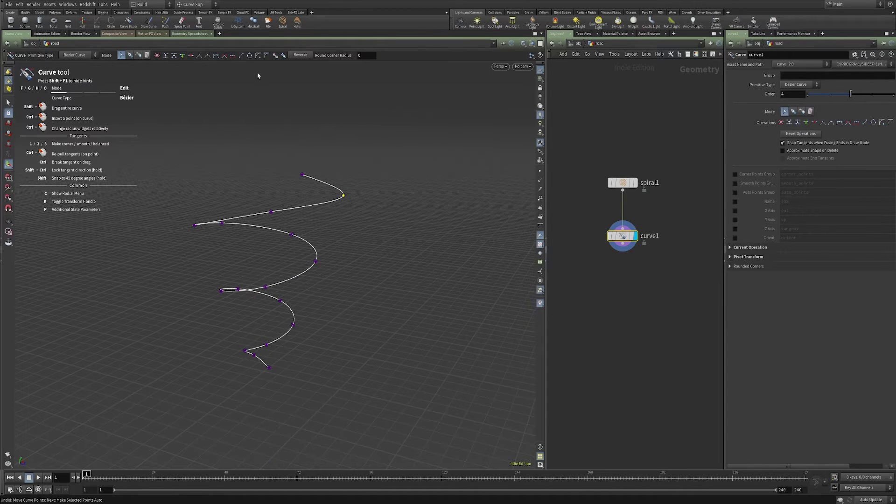
{"action": "left_click_drag", "start_coordinate": [300, 205], "coordinate": [250, 209]}
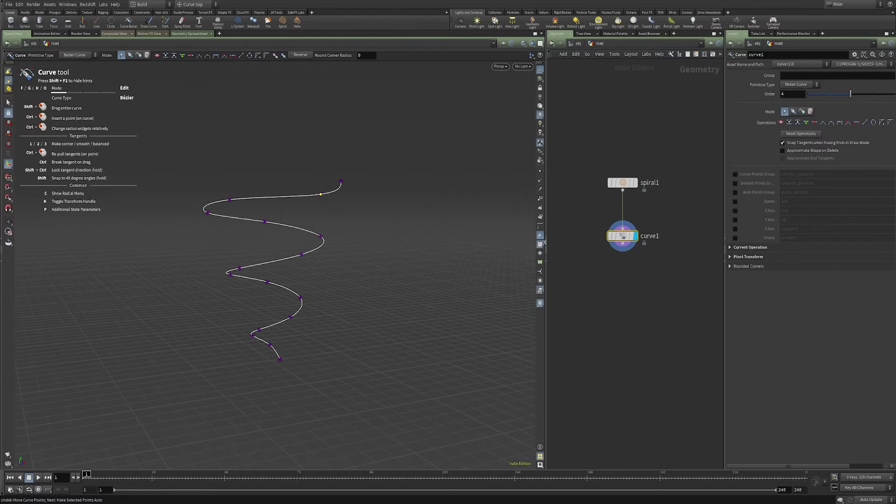
Add a Sweep node fed by curve1, display it, and set its surface shape to Ribbon
{"action": "middle_click_drag", "start_coordinate": [626, 295], "coordinate": [624, 273]}
{"action": "key", "text": "Tab"}
{"action": "mouse_move", "coordinate": [625, 276]}
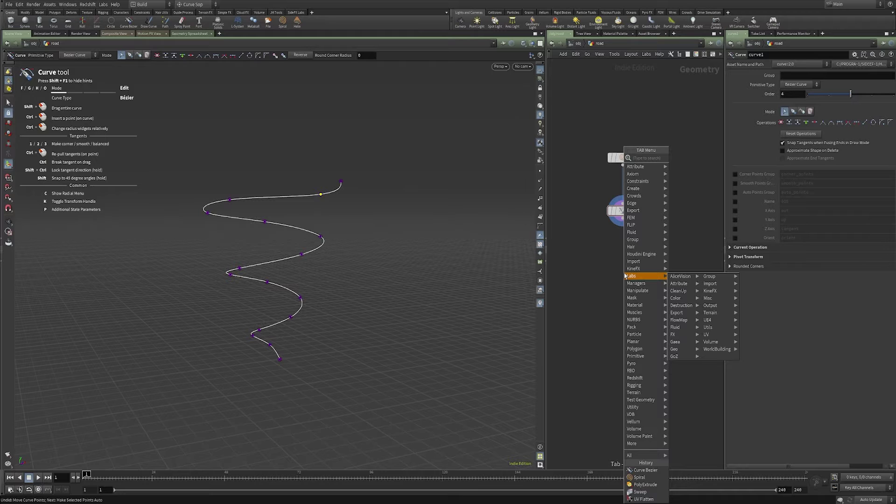
{"action": "key", "text": "Tab"}
{"action": "type", "text": "sw"}
{"action": "key", "text": "Return"}
{"action": "left_click", "coordinate": [670, 368]}
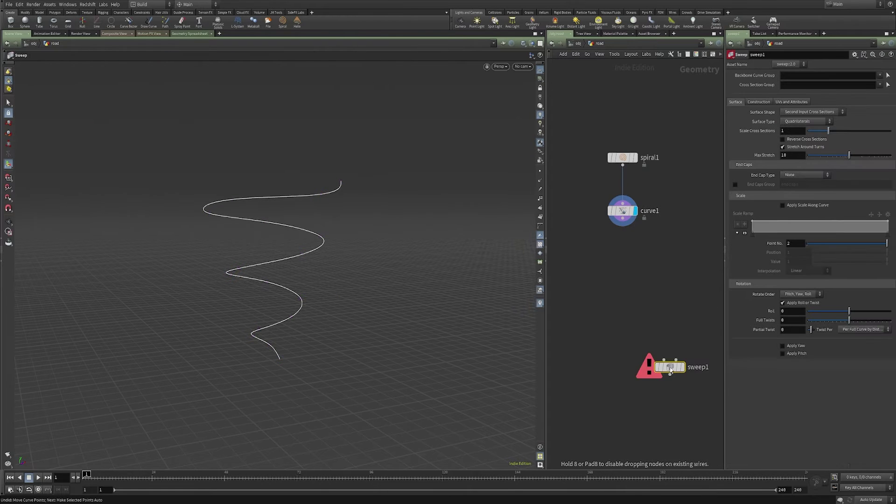
{"action": "left_click_drag", "start_coordinate": [670, 369], "coordinate": [619, 257]}
{"action": "left_click", "coordinate": [634, 254]}
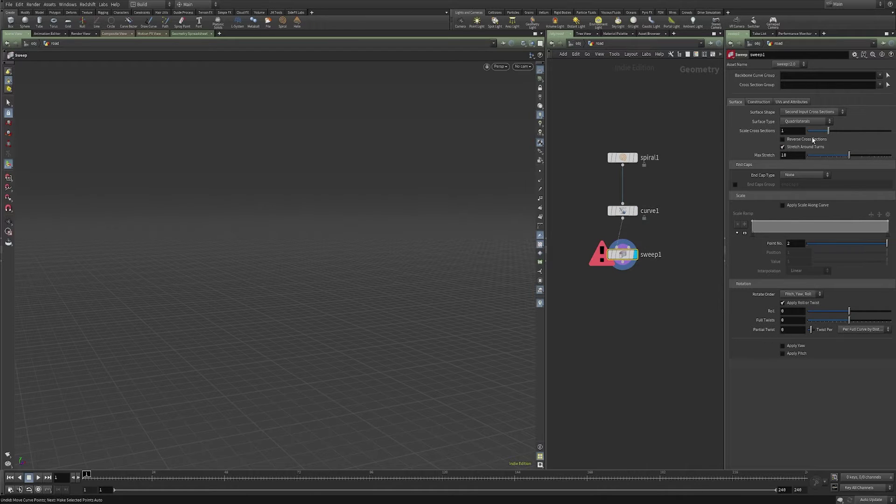
{"action": "left_click", "coordinate": [820, 114]}
{"action": "left_click", "coordinate": [820, 141]}
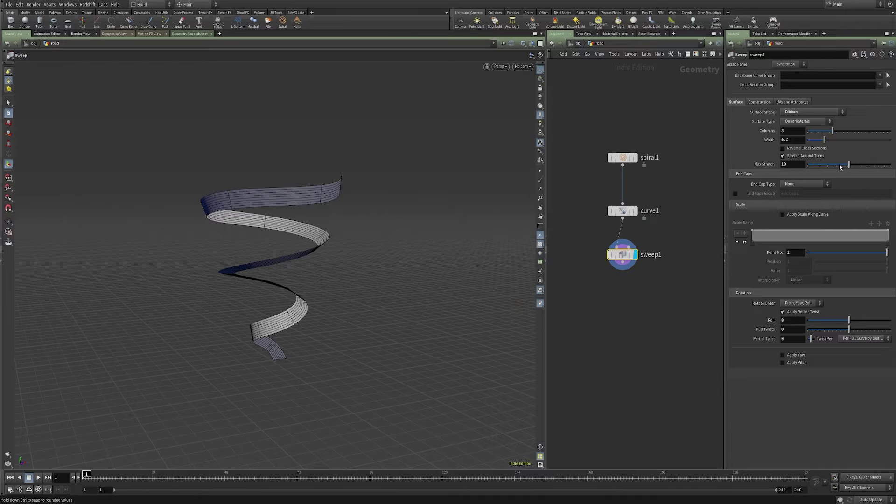
Add a PolyExtrude node, feed sweep1 into it, and display it
{"action": "middle_click_drag", "start_coordinate": [600, 314], "coordinate": [605, 283]}
{"action": "key", "text": "Tab"}
{"action": "mouse_move", "coordinate": [623, 276]}
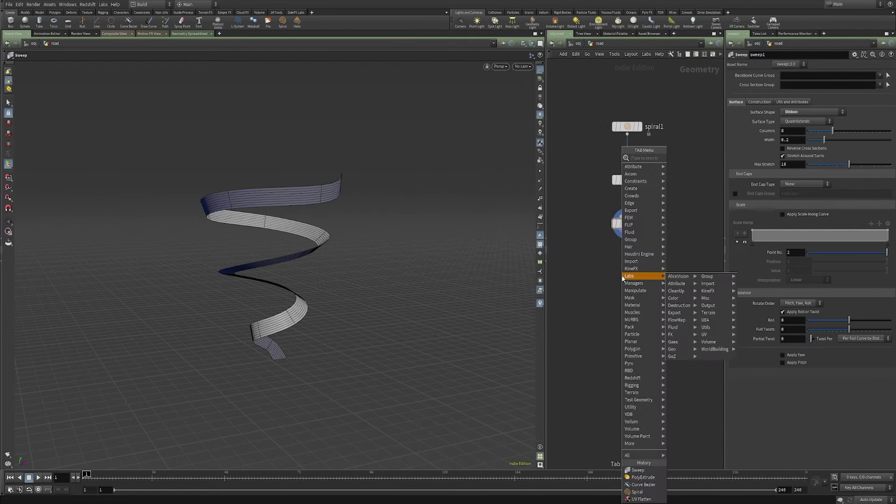
{"action": "type", "text": "polyex"}
{"action": "key", "text": "Return"}
{"action": "left_click", "coordinate": [621, 276]}
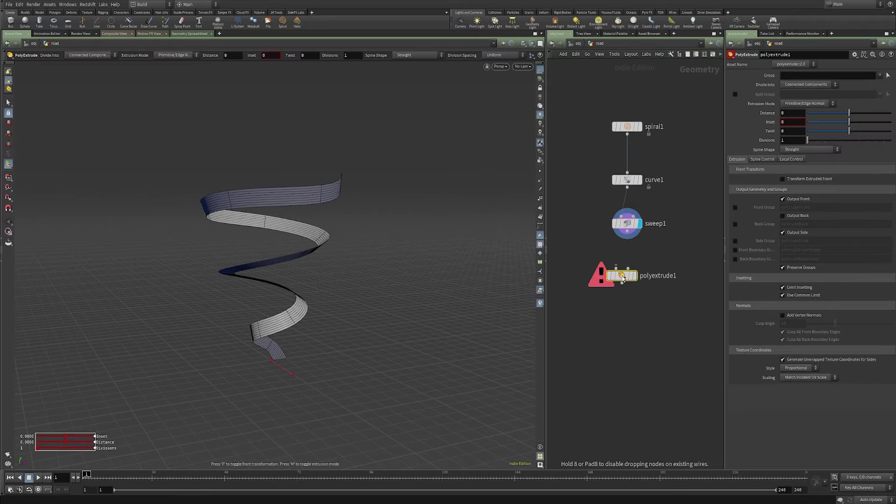
{"action": "left_click_drag", "start_coordinate": [616, 268], "coordinate": [627, 231]}
{"action": "left_click", "coordinate": [634, 275]}
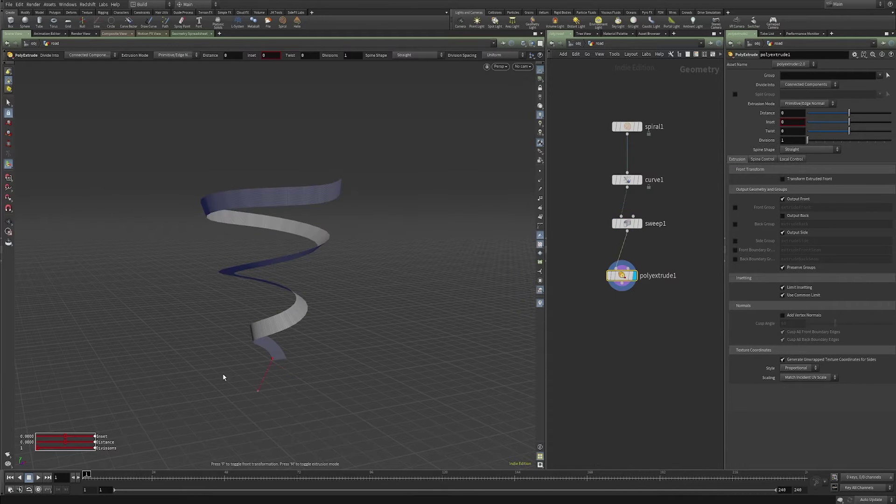
Extrude the ribbon by a distance of about 0.04 and turn on Output Back to close the underside
{"action": "left_click_drag", "start_coordinate": [263, 382], "coordinate": [260, 379]}
{"action": "left_click", "coordinate": [782, 215]}
{"action": "key", "text": "Escape"}
{"action": "scroll", "coordinate": [330, 189], "scroll_direction": "up", "scroll_amount": 10}
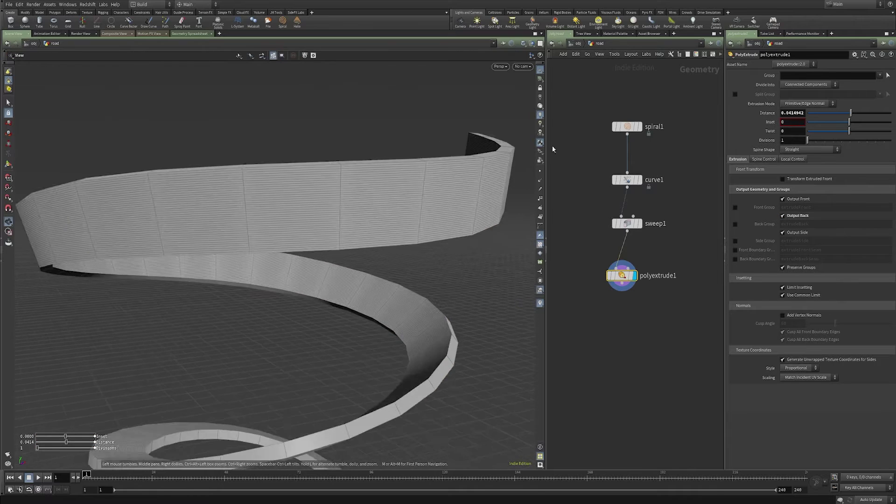
{"action": "key", "text": "Return"}
Set the Columns of sweep1 to 1
{"action": "key", "text": "Up"}
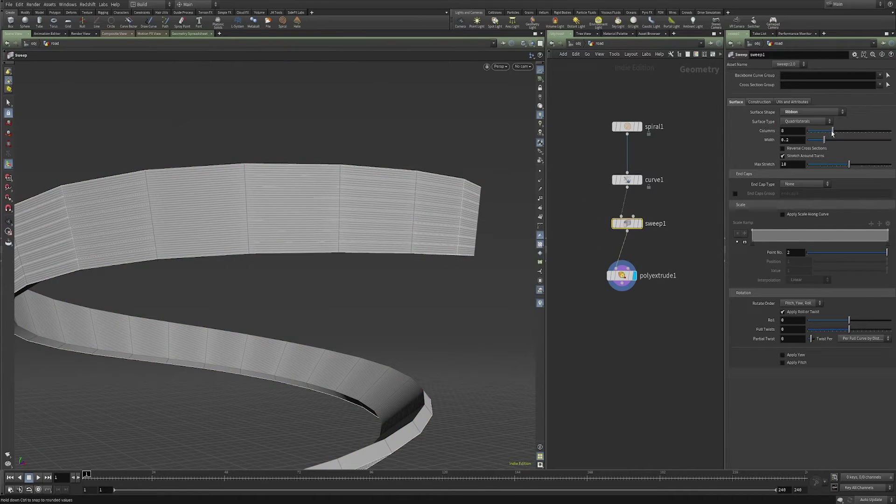
{"action": "left_click_drag", "start_coordinate": [832, 134], "coordinate": [808, 132]}
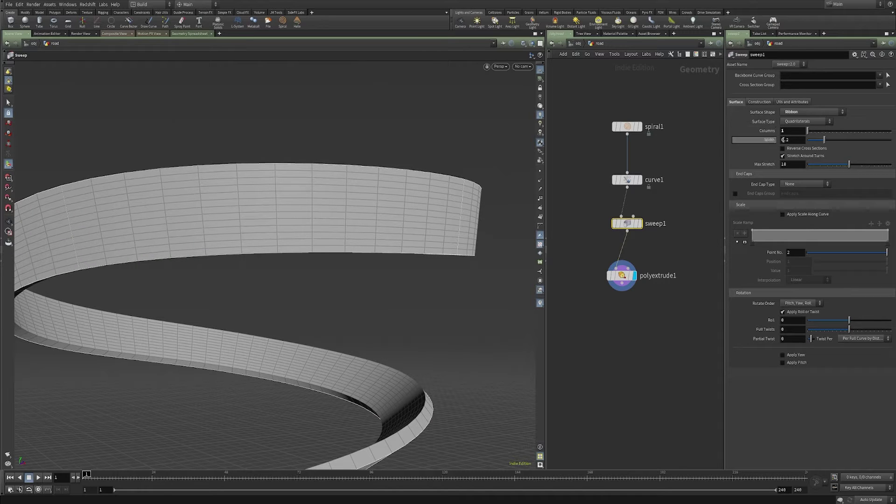
{"action": "right_click_drag", "start_coordinate": [392, 232], "coordinate": [368, 289], "text": "alt"}
{"action": "middle_click_drag", "start_coordinate": [368, 289], "coordinate": [374, 270], "text": "alt"}
{"action": "right_click_drag", "start_coordinate": [375, 271], "coordinate": [350, 301], "text": "alt"}
{"action": "middle_click_drag", "start_coordinate": [350, 302], "coordinate": [322, 275], "text": "alt"}
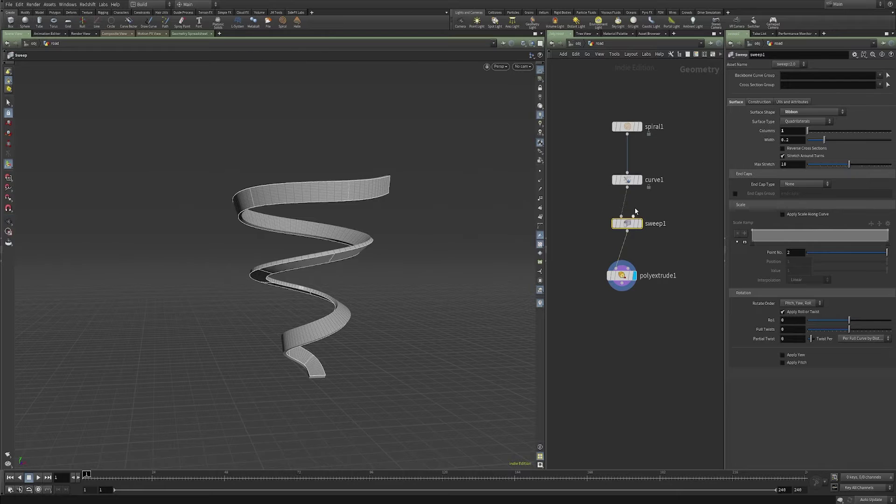
Tidy the network layout and switch the Curve tool on curve1 to Orient mode
{"action": "key", "text": "l"}
{"action": "left_click", "coordinate": [612, 217]}
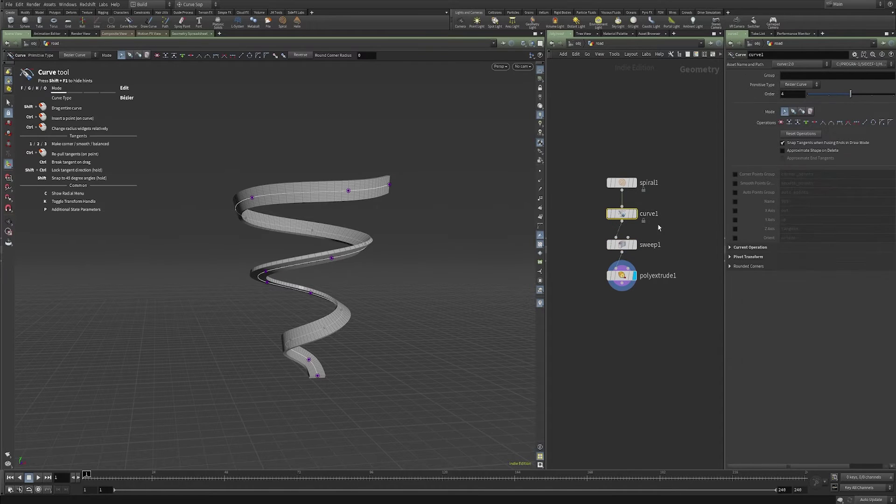
{"action": "left_click", "coordinate": [147, 55]}
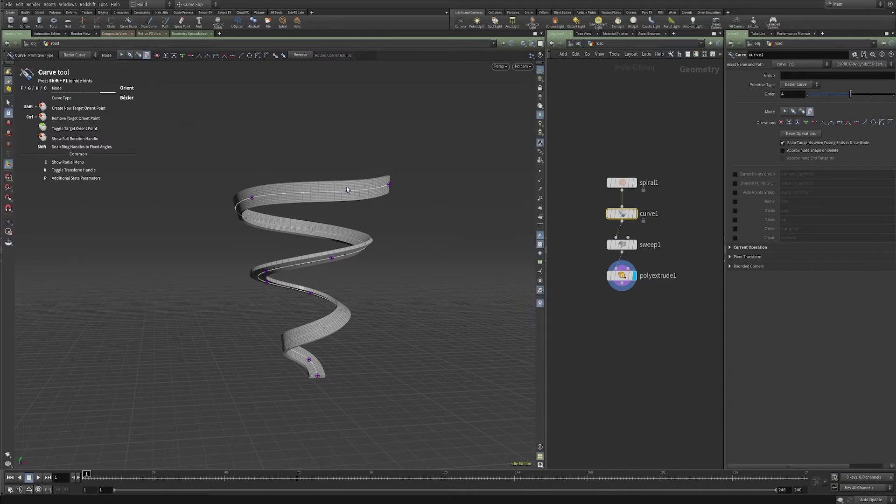
Add a target orientation at the anchor point next to the curve's upper end and rotate it to bank the road flatter
{"action": "left_click", "coordinate": [348, 191]}
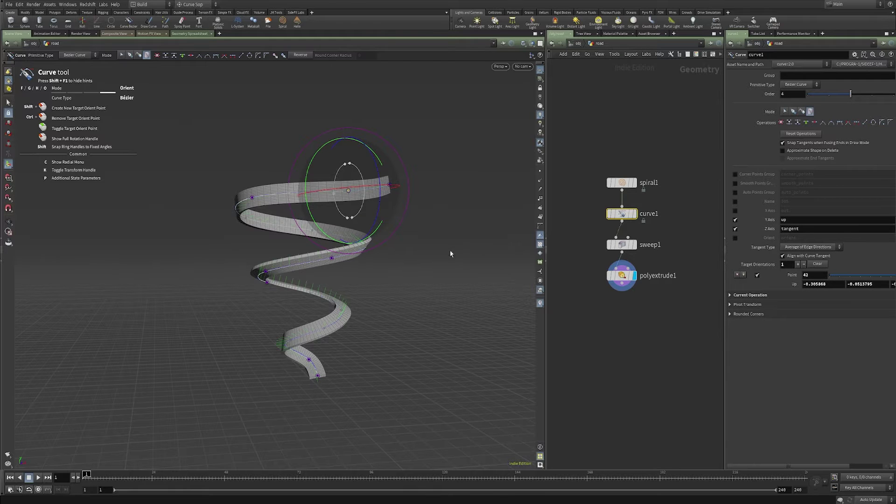
{"action": "left_click_drag", "start_coordinate": [296, 184], "coordinate": [335, 159], "text": "alt"}
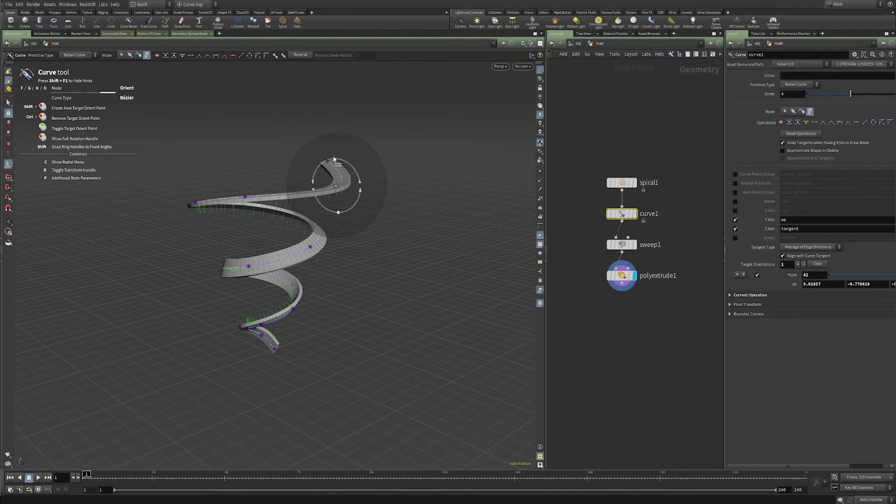
{"action": "left_click_drag", "start_coordinate": [333, 159], "coordinate": [304, 196]}
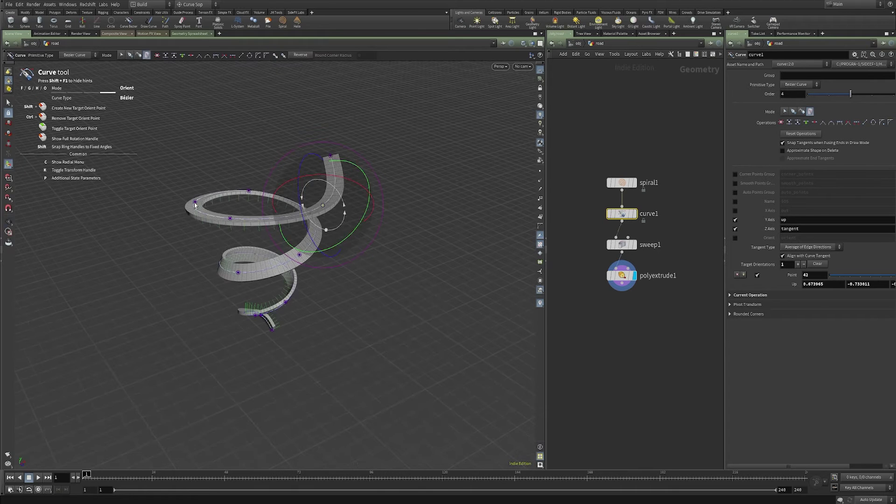
Add a target orientation at the anchor point on the far side of the top loop and rotate it to level the road
{"action": "left_click", "coordinate": [195, 205], "text": "shift"}
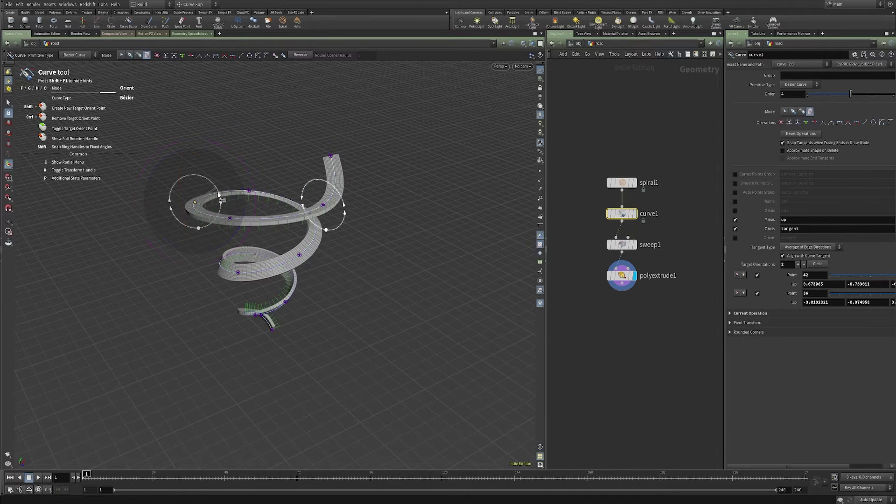
{"action": "left_click_drag", "start_coordinate": [220, 197], "coordinate": [187, 242]}
{"action": "left_click_drag", "start_coordinate": [217, 193], "coordinate": [212, 221]}
{"action": "mouse_move", "coordinate": [186, 177]}
{"action": "left_mouse_down"}
{"action": "mouse_move", "coordinate": [218, 189]}
{"action": "mouse_move", "coordinate": [192, 175]}
{"action": "left_mouse_up"}
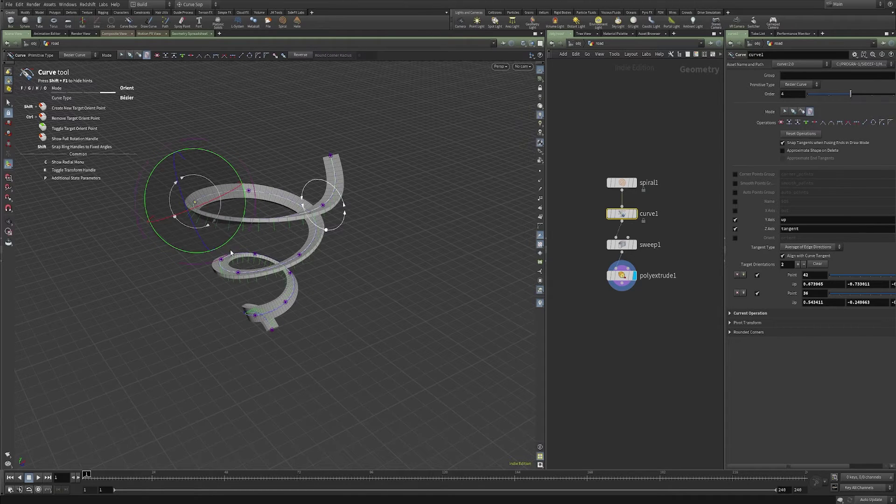
Add target orientations at two lower anchor points and rotate them to level the middle and lower loops
{"action": "left_click", "coordinate": [238, 277], "text": "shift"}
{"action": "left_click_drag", "start_coordinate": [223, 273], "coordinate": [251, 249]}
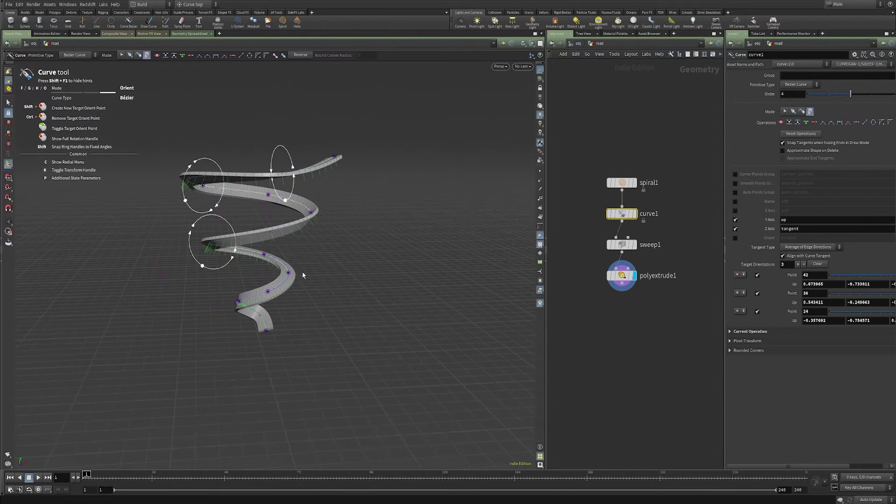
{"action": "left_click", "coordinate": [287, 273], "text": "shift"}
{"action": "left_click_drag", "start_coordinate": [314, 275], "coordinate": [283, 251]}
{"action": "key", "text": "space"}
{"action": "left_click_drag", "start_coordinate": [264, 288], "coordinate": [256, 332]}
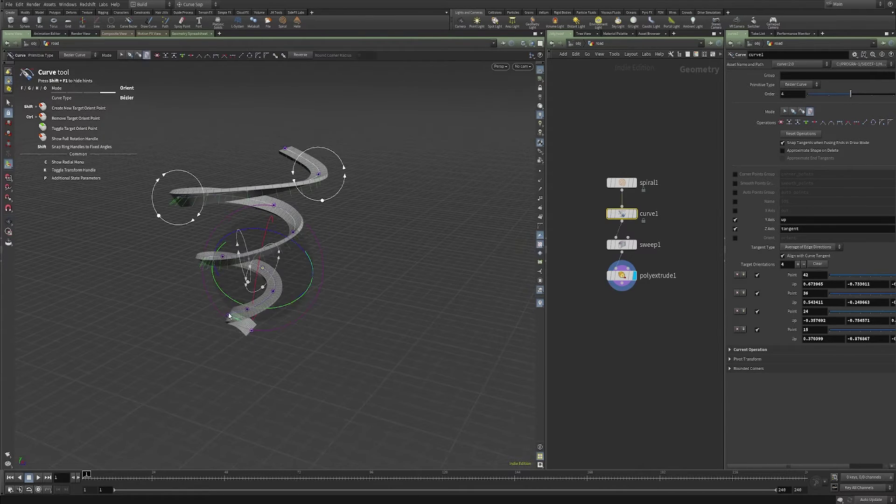
{"action": "key", "text": "space"}
{"action": "left_click_drag", "start_coordinate": [277, 283], "coordinate": [246, 176]}
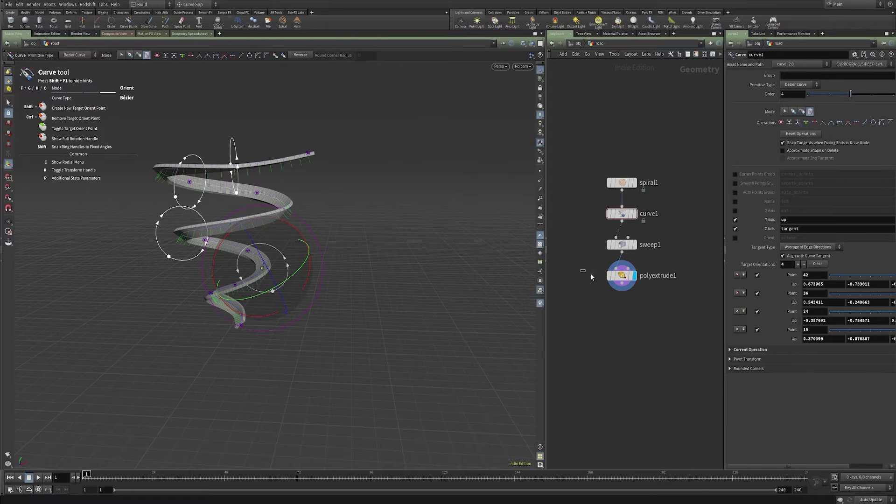
Add a UV Flatten node fed by polyextrude1 and display it
{"action": "left_click", "coordinate": [619, 287]}
{"action": "left_click_drag", "start_coordinate": [220, 224], "coordinate": [236, 206]}
{"action": "scroll", "coordinate": [248, 220], "scroll_direction": "up", "scroll_amount": 3}
{"action": "key", "text": "Return"}
{"action": "key", "text": "Tab"}
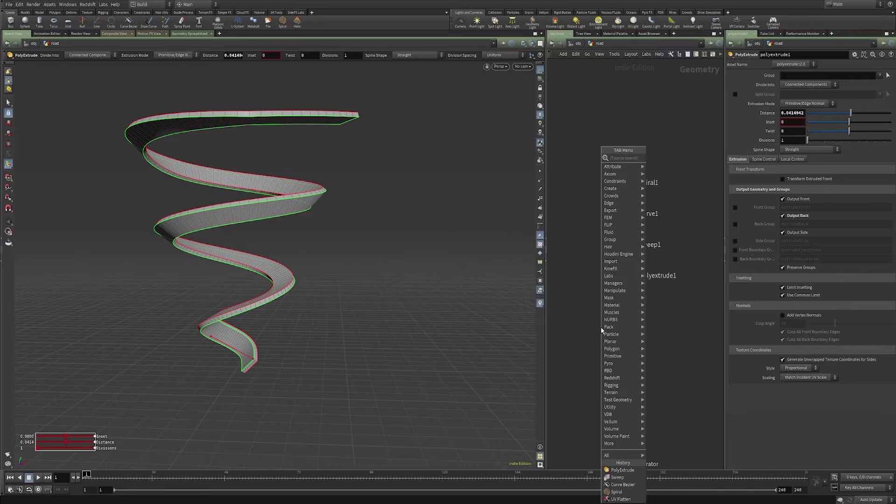
{"action": "type", "text": "uvfl"}
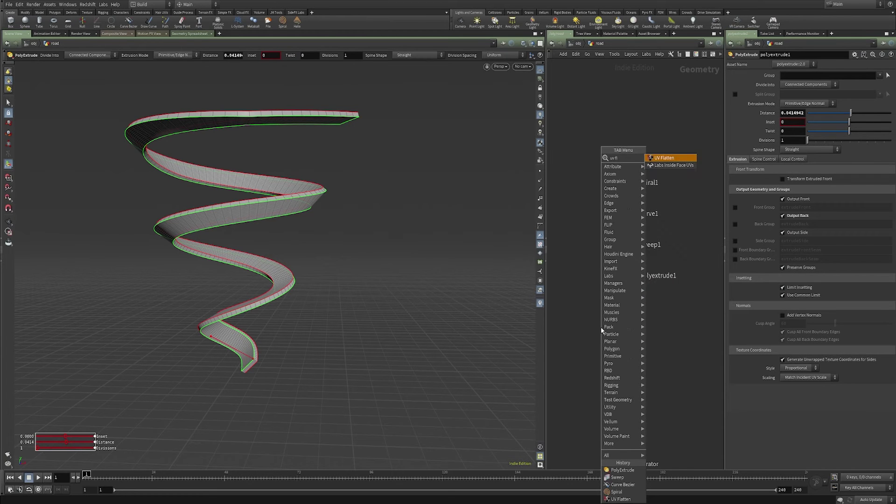
{"action": "key", "text": "Return"}
{"action": "left_click", "coordinate": [601, 327]}
{"action": "left_click", "coordinate": [601, 328]}
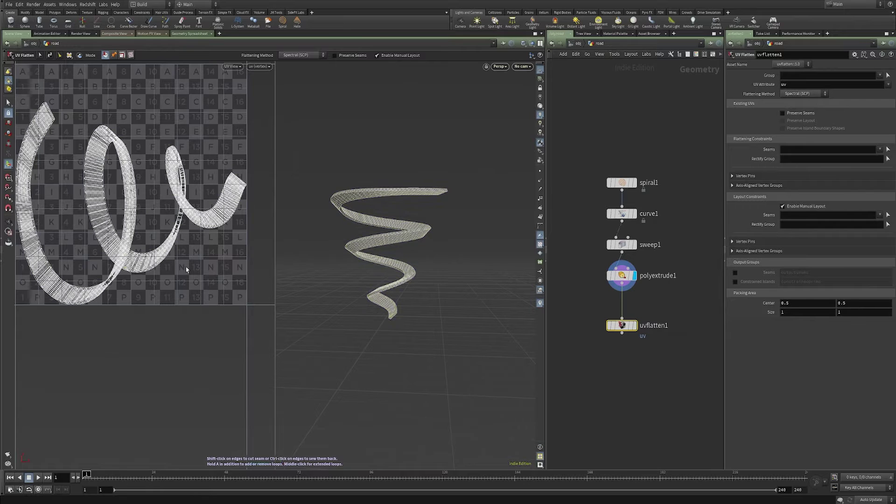
{"action": "left_click", "coordinate": [634, 326]}
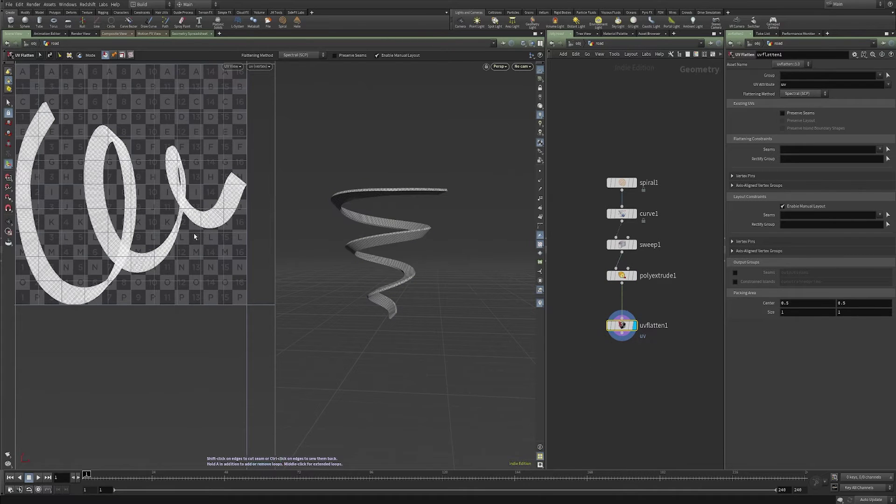
Cut a UV seam along the lower outer edge of the road's top stretch
{"action": "middle_click_drag", "start_coordinate": [250, 229], "coordinate": [270, 296], "text": "alt"}
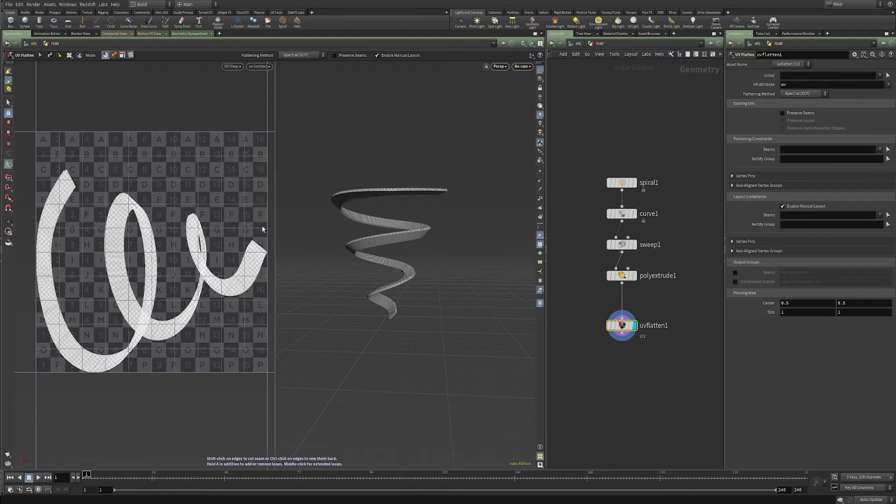
{"action": "right_click_drag", "start_coordinate": [368, 186], "coordinate": [518, 182], "text": "alt"}
{"action": "left_click_drag", "start_coordinate": [518, 182], "coordinate": [360, 182], "text": "alt"}
{"action": "key", "text": "Return"}
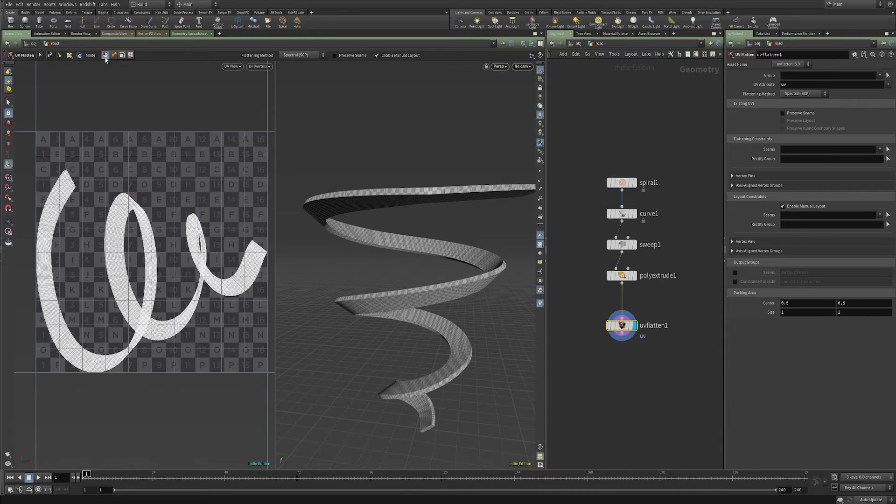
{"action": "right_click_drag", "start_coordinate": [369, 198], "coordinate": [496, 176], "text": "alt"}
{"action": "mouse_move", "coordinate": [383, 182]}
{"action": "left_mouse_down", "text": "alt"}
{"action": "mouse_move", "coordinate": [372, 189]}
{"action": "mouse_move", "coordinate": [424, 192]}
{"action": "mouse_move", "coordinate": [381, 196]}
{"action": "left_mouse_up", "text": "alt"}
{"action": "key", "text": "Return"}
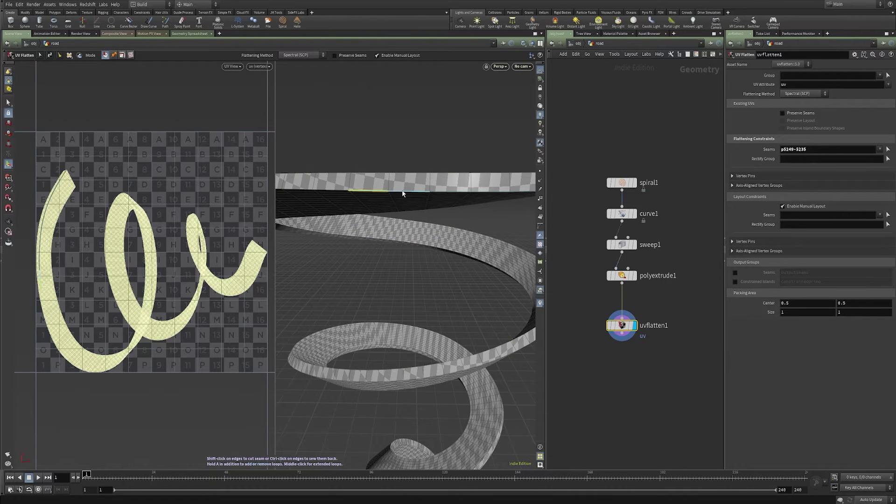
{"action": "left_click", "coordinate": [402, 193], "text": "shift"}
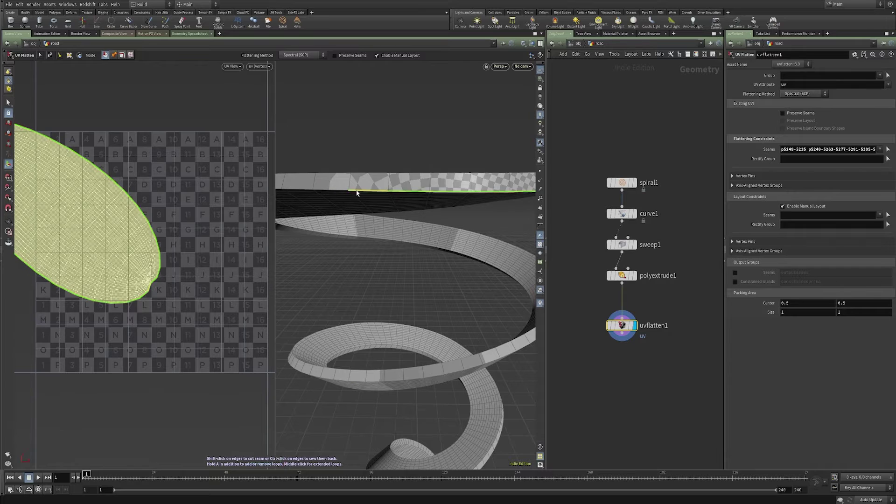
Extend the UV seam along the lower outer edge down the whole length of the spiral
{"action": "left_click_drag", "start_coordinate": [354, 190], "coordinate": [397, 178], "text": "alt"}
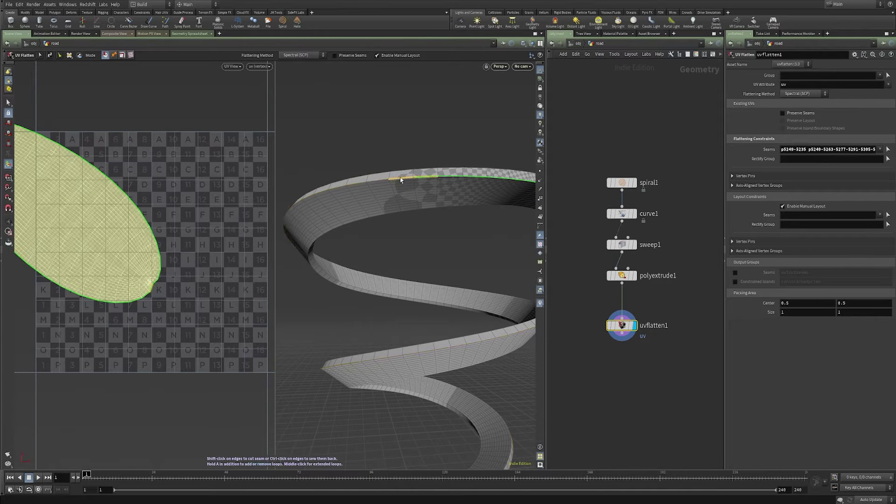
{"action": "left_click", "coordinate": [358, 183], "text": "shift"}
{"action": "left_click_drag", "start_coordinate": [345, 198], "coordinate": [378, 204], "text": "alt"}
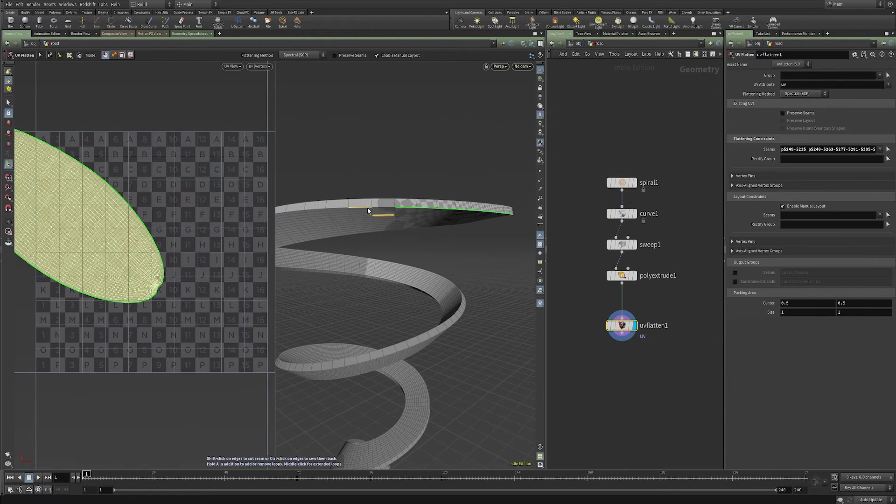
{"action": "left_click", "coordinate": [365, 210], "text": "shift"}
{"action": "left_click_drag", "start_coordinate": [366, 210], "coordinate": [384, 214], "text": "alt"}
{"action": "right_click_drag", "start_coordinate": [384, 214], "coordinate": [437, 300], "text": "alt"}
{"action": "middle_click_drag", "start_coordinate": [437, 300], "coordinate": [414, 278], "text": "alt"}
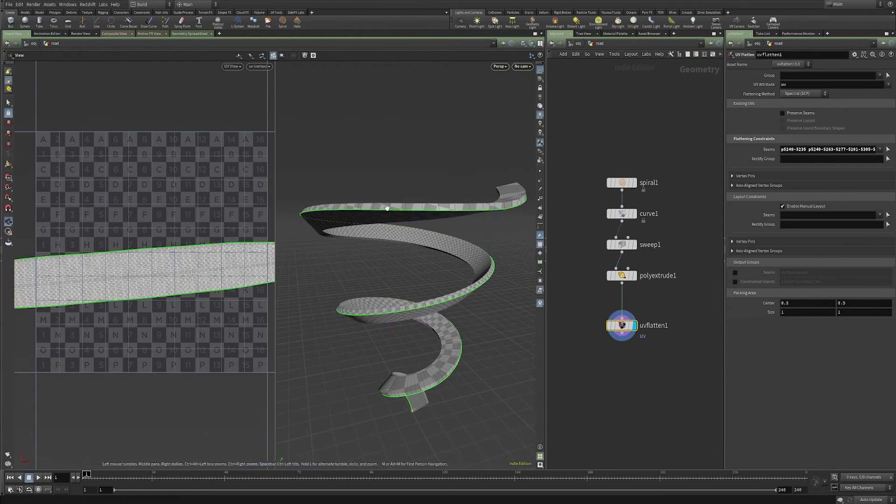
Cut a second UV seam along the upper outer edge to separate the road surface from its outer side face
{"action": "mouse_move", "coordinate": [388, 209]}
{"action": "left_mouse_down", "text": "alt"}
{"action": "mouse_move", "coordinate": [468, 222]}
{"action": "mouse_move", "coordinate": [386, 201]}
{"action": "left_mouse_up", "text": "alt"}
{"action": "right_click_drag", "start_coordinate": [386, 201], "coordinate": [415, 201], "text": "alt"}
{"action": "left_click_drag", "start_coordinate": [415, 201], "coordinate": [507, 230], "text": "alt"}
{"action": "key", "text": "Escape"}
{"action": "key", "text": "Return"}
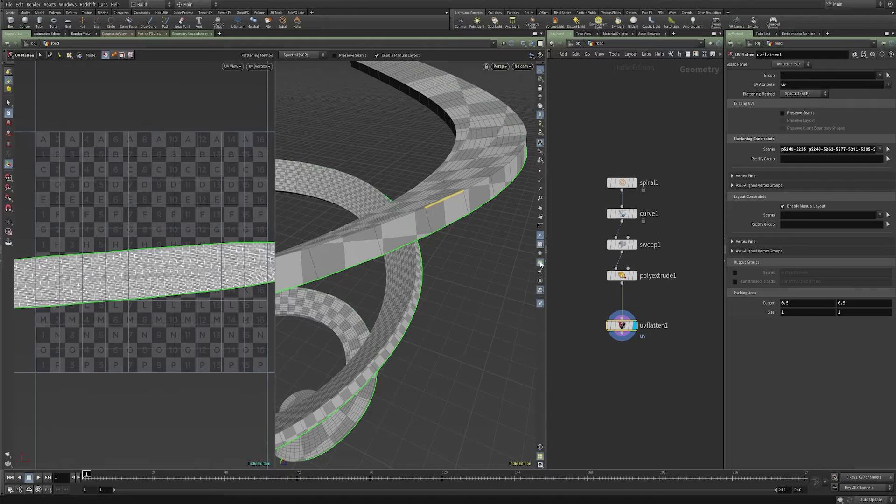
{"action": "left_click_drag", "start_coordinate": [470, 190], "coordinate": [471, 214], "text": "alt"}
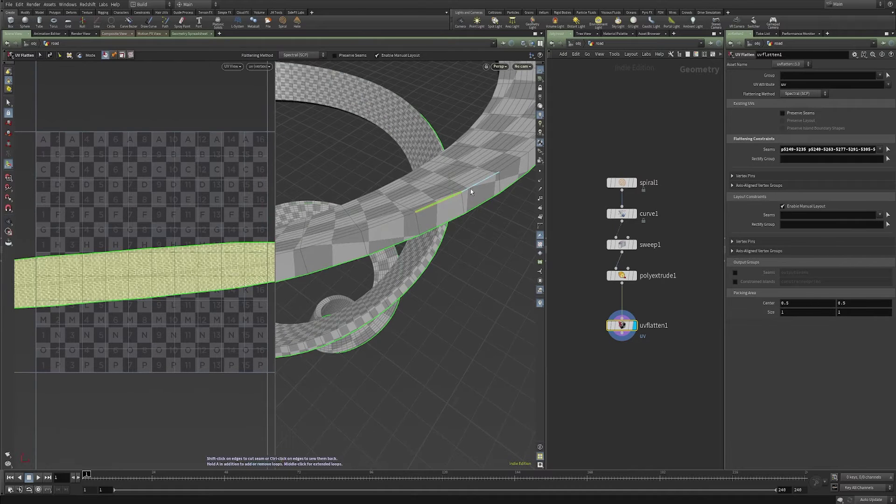
{"action": "key", "text": "Escape"}
{"action": "left_click_drag", "start_coordinate": [485, 181], "coordinate": [443, 216]}
{"action": "key", "text": "Return"}
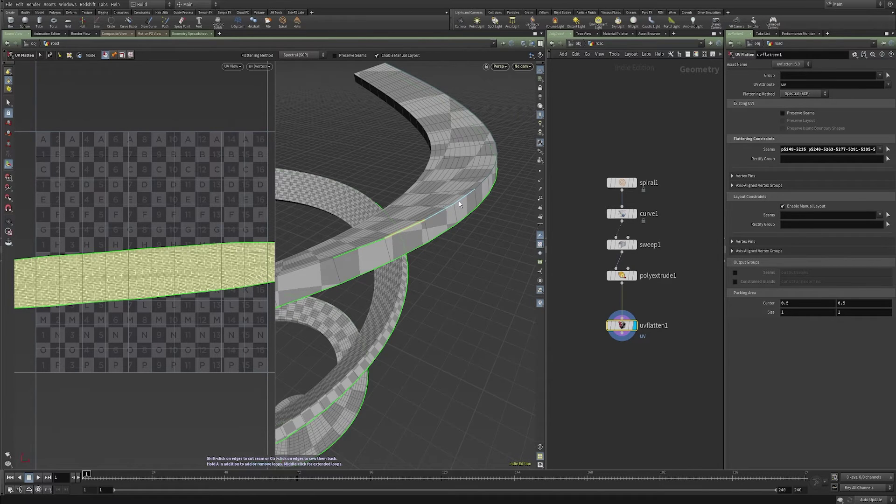
{"action": "key", "text": "Escape"}
{"action": "left_click_drag", "start_coordinate": [458, 204], "coordinate": [424, 221]}
{"action": "key", "text": "Return"}
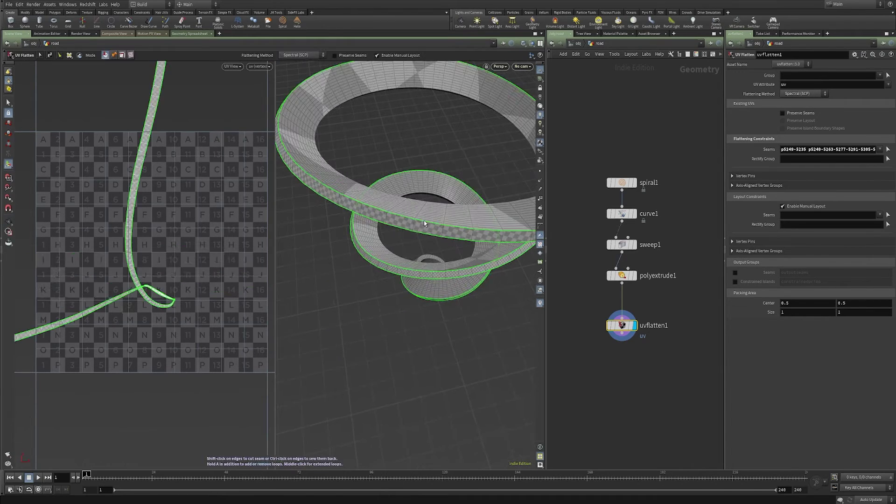
Extend the UV seam along the road surface's outer edge to close the remaining gap
{"action": "key", "text": "Escape"}
{"action": "left_click_drag", "start_coordinate": [355, 141], "coordinate": [484, 160]}
{"action": "right_click_drag", "start_coordinate": [483, 160], "coordinate": [415, 223]}
{"action": "left_click_drag", "start_coordinate": [399, 241], "coordinate": [412, 270]}
{"action": "key", "text": "Return"}
{"action": "left_click", "coordinate": [410, 261], "text": "shift"}
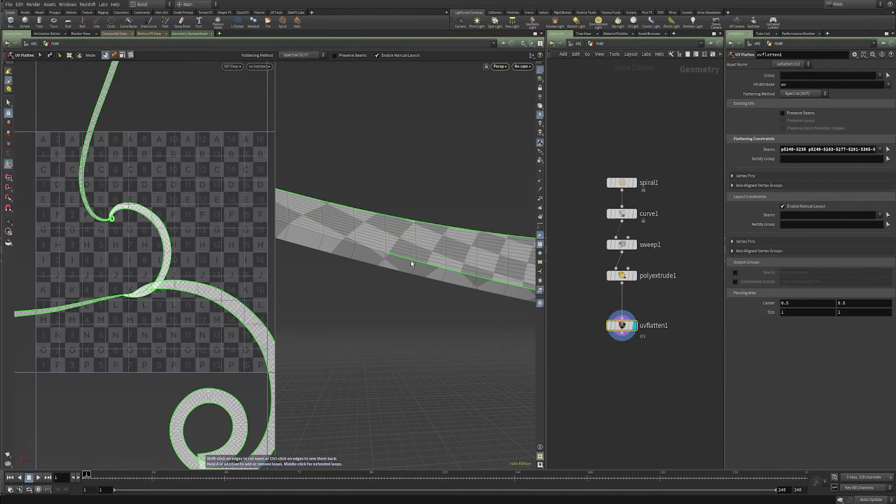
{"action": "left_click", "coordinate": [369, 250], "text": "shift"}
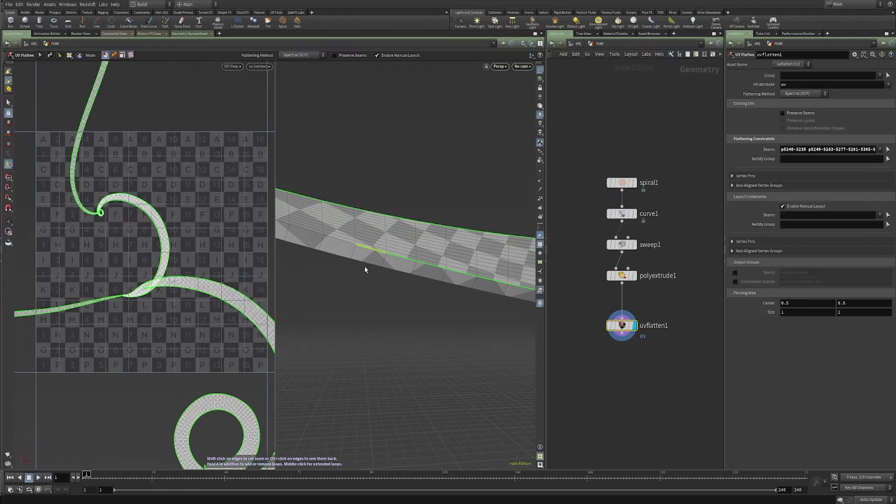
{"action": "left_click", "coordinate": [331, 238], "text": "shift"}
Cut the UV seam along the remaining uncut stretch of the outer side face's lower edge
{"action": "left_click_drag", "start_coordinate": [363, 253], "coordinate": [420, 255], "text": "alt"}
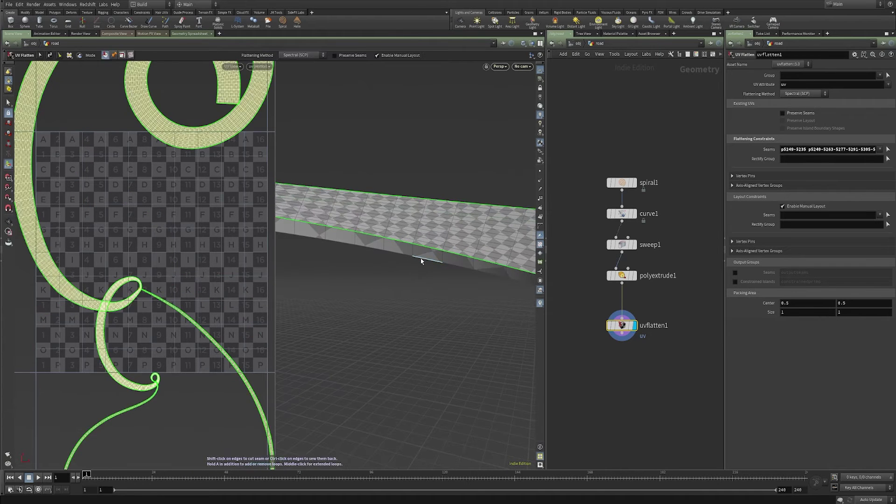
{"action": "left_click", "coordinate": [402, 258], "text": "shift"}
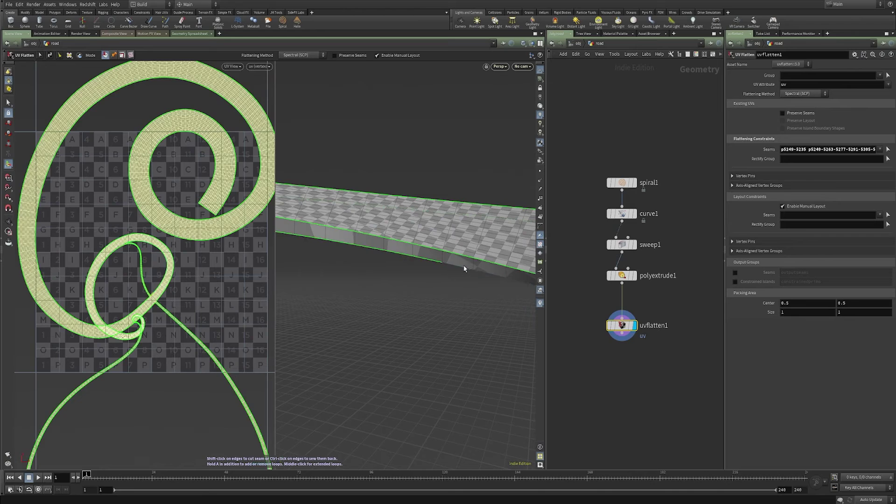
{"action": "left_click", "coordinate": [462, 270], "text": "shift"}
Cut UV seams along the underside, upper and corner edges of the end cap at the spiral's top end
{"action": "right_click_drag", "start_coordinate": [462, 268], "coordinate": [292, 252], "text": "alt"}
{"action": "left_click_drag", "start_coordinate": [293, 252], "coordinate": [395, 232], "text": "alt"}
{"action": "right_click_drag", "start_coordinate": [410, 189], "coordinate": [462, 174], "text": "alt"}
{"action": "left_click_drag", "start_coordinate": [462, 174], "coordinate": [455, 158], "text": "alt"}
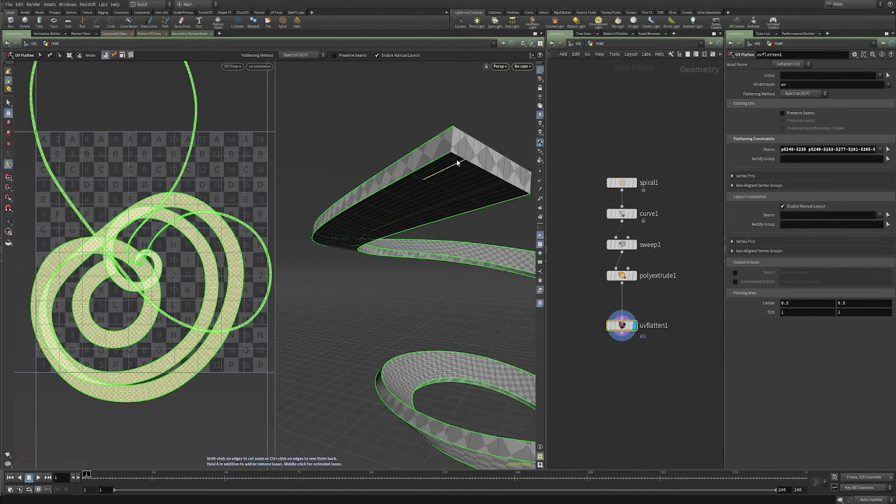
{"action": "left_click", "coordinate": [453, 156], "text": "shift"}
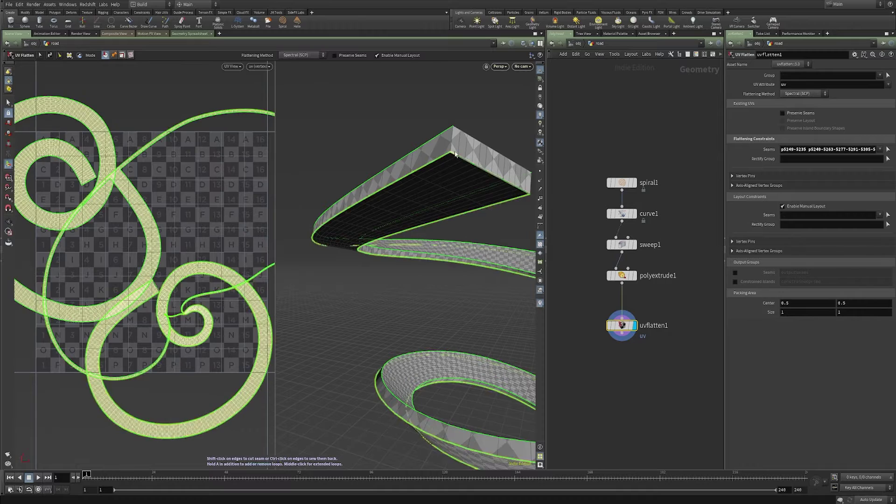
{"action": "left_click", "coordinate": [458, 128], "text": "shift"}
{"action": "left_click", "coordinate": [527, 171], "text": "shift"}
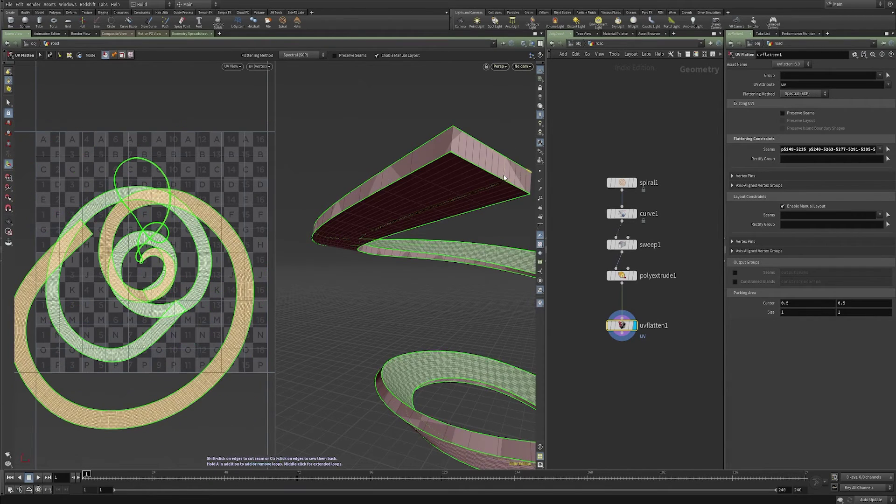
Cut UV seams around the end cap at the spiral's bottom end, including its short corner edge
{"action": "left_click_drag", "start_coordinate": [505, 173], "coordinate": [376, 350], "text": "alt"}
{"action": "right_click_drag", "start_coordinate": [376, 350], "coordinate": [456, 324], "text": "alt"}
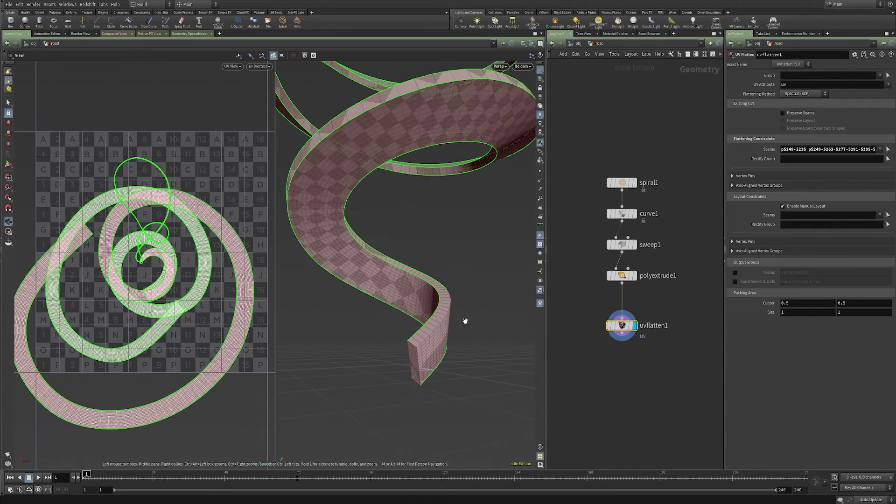
{"action": "left_click", "coordinate": [418, 345], "text": "shift"}
{"action": "left_click_drag", "start_coordinate": [415, 348], "coordinate": [410, 325], "text": "alt"}
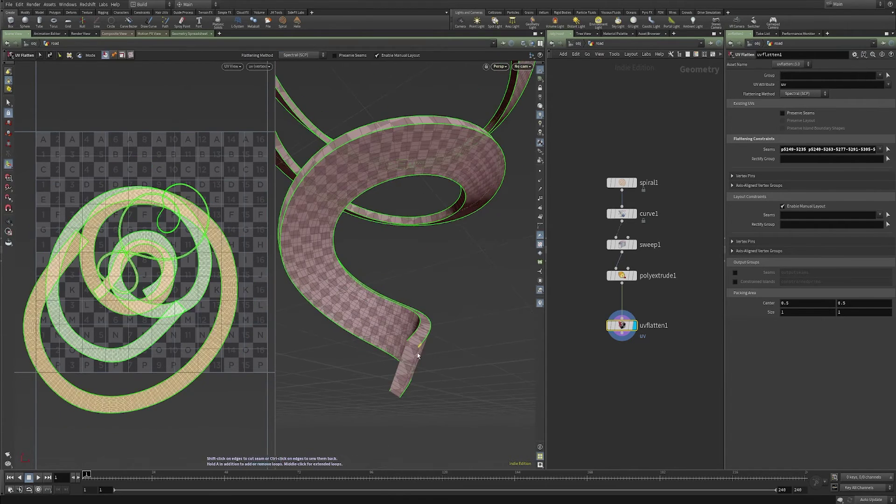
{"action": "left_click", "coordinate": [416, 348], "text": "shift"}
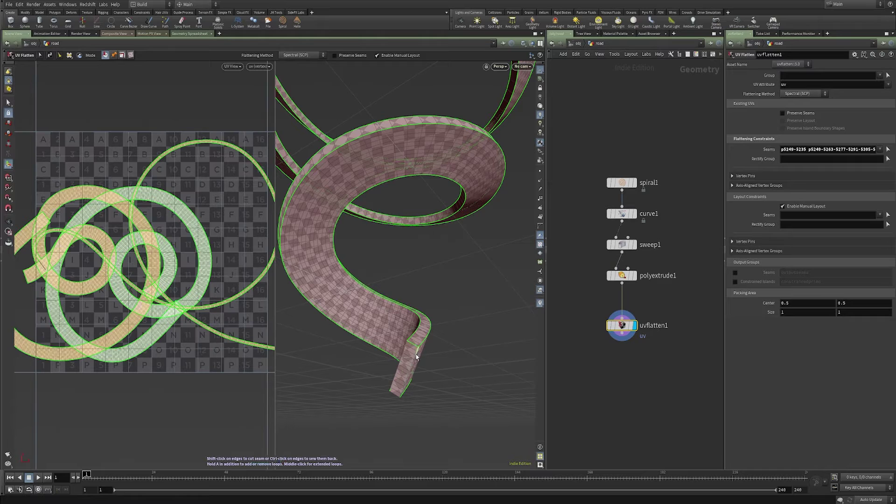
{"action": "left_click", "coordinate": [415, 355], "text": "shift"}
{"action": "left_click_drag", "start_coordinate": [416, 354], "coordinate": [415, 353], "text": "alt"}
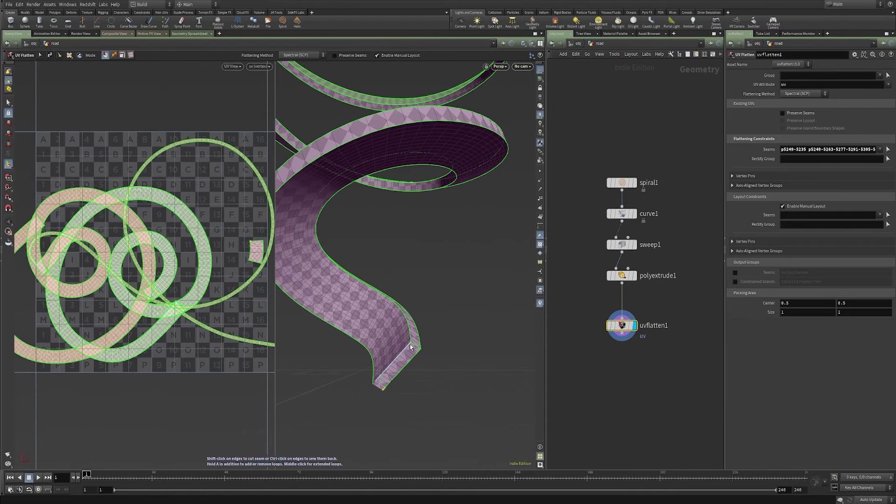
{"action": "right_click_drag", "start_coordinate": [379, 385], "coordinate": [464, 338], "text": "alt"}
{"action": "left_click_drag", "start_coordinate": [463, 338], "coordinate": [417, 379], "text": "alt"}
{"action": "left_click", "coordinate": [400, 387], "text": "shift"}
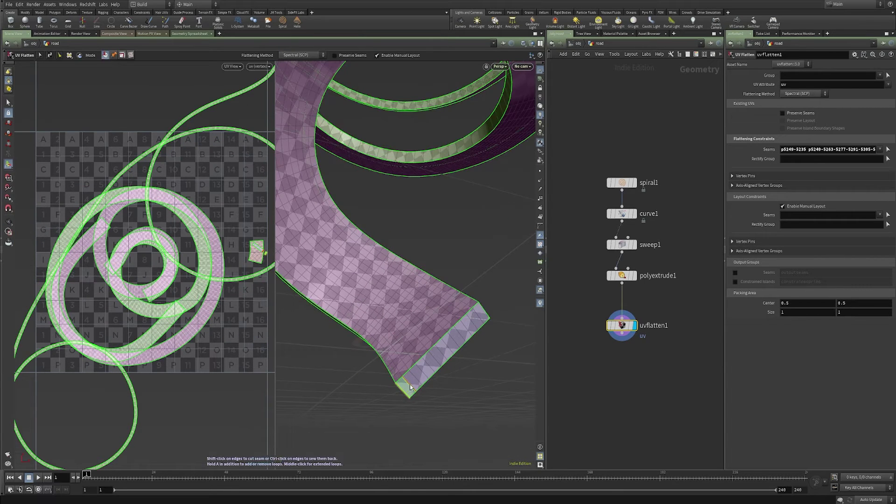
Turn off manual layout on the UV Flatten node so the islands are packed automatically
{"action": "left_click_drag", "start_coordinate": [431, 375], "coordinate": [400, 251], "text": "alt"}
{"action": "key", "text": "Escape"}
{"action": "middle_click_drag", "start_coordinate": [431, 212], "coordinate": [434, 276], "text": "alt"}
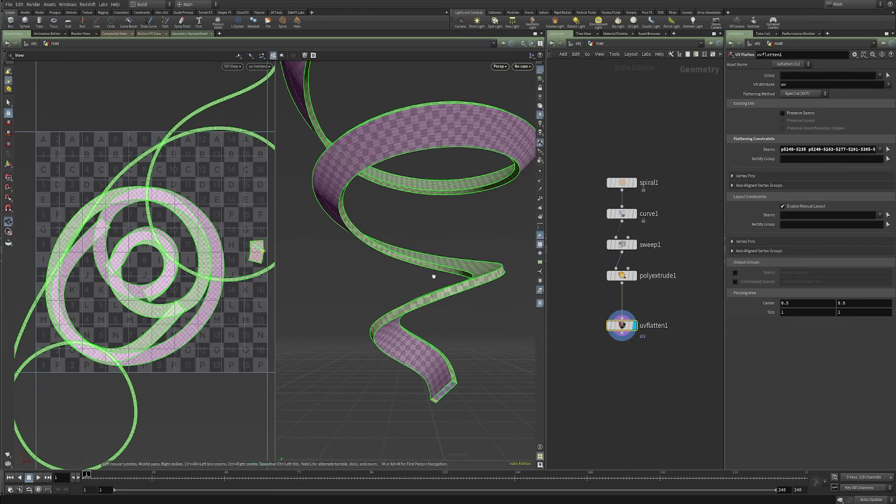
{"action": "right_click_drag", "start_coordinate": [434, 276], "coordinate": [405, 196], "text": "alt"}
{"action": "middle_click_drag", "start_coordinate": [406, 196], "coordinate": [399, 223], "text": "alt"}
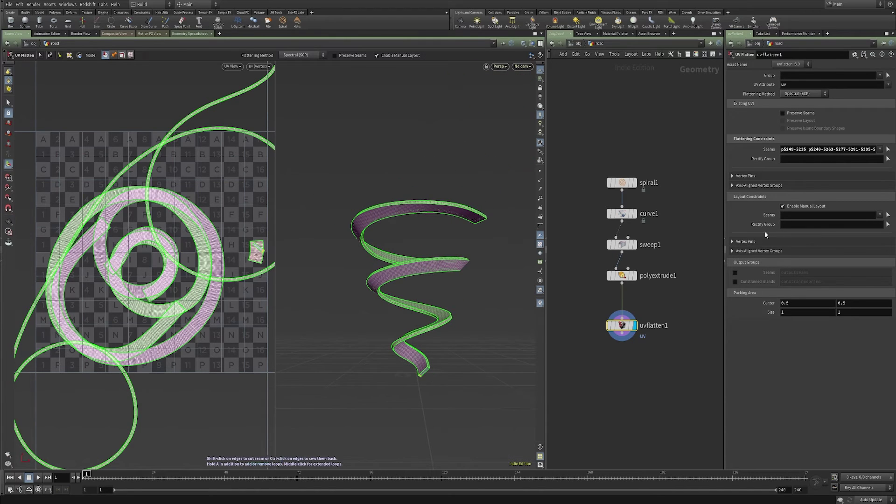
{"action": "left_click", "coordinate": [797, 206]}
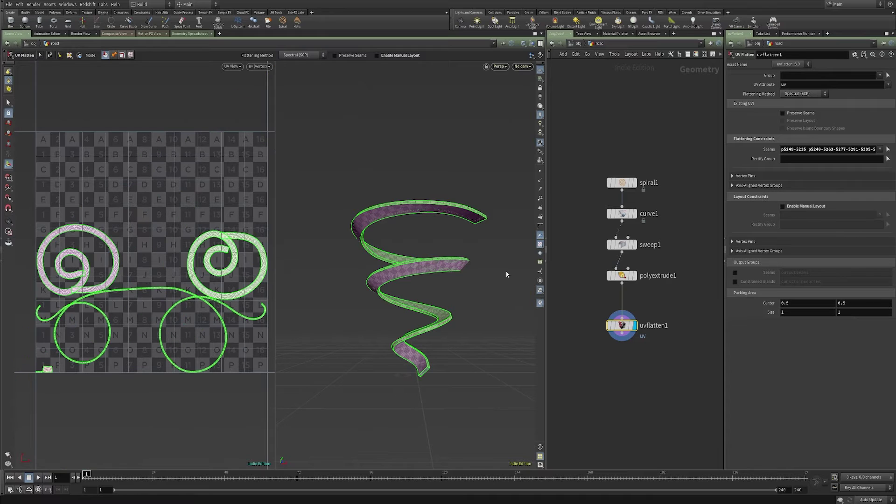
Examine the packed UV islands and compare the small ones with the road's end faces
{"action": "key", "text": "Escape"}
{"action": "scroll", "coordinate": [170, 295], "scroll_direction": "up", "scroll_amount": 4}
{"action": "scroll", "coordinate": [169, 295], "scroll_direction": "down", "scroll_amount": 3}
{"action": "scroll", "coordinate": [100, 295], "scroll_direction": "up", "scroll_amount": 2}
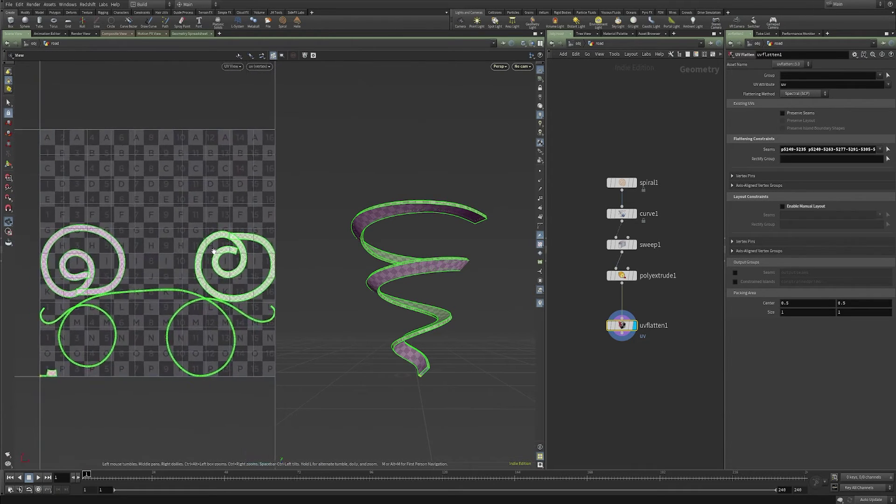
{"action": "key", "text": "Return"}
{"action": "key", "text": "Escape"}
{"action": "left_click_drag", "start_coordinate": [411, 201], "coordinate": [359, 230]}
{"action": "right_click_drag", "start_coordinate": [359, 230], "coordinate": [456, 196]}
{"action": "left_click_drag", "start_coordinate": [456, 196], "coordinate": [376, 234]}
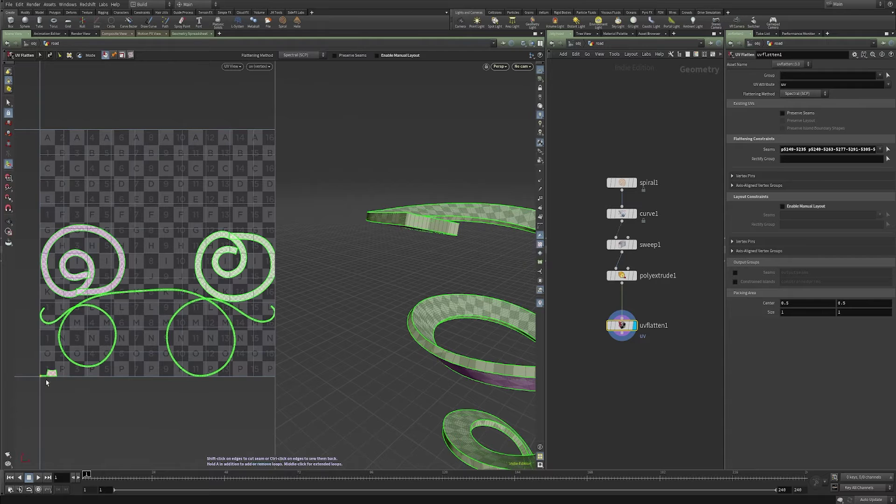
{"action": "left_click_drag", "start_coordinate": [462, 200], "coordinate": [449, 240], "text": "alt"}
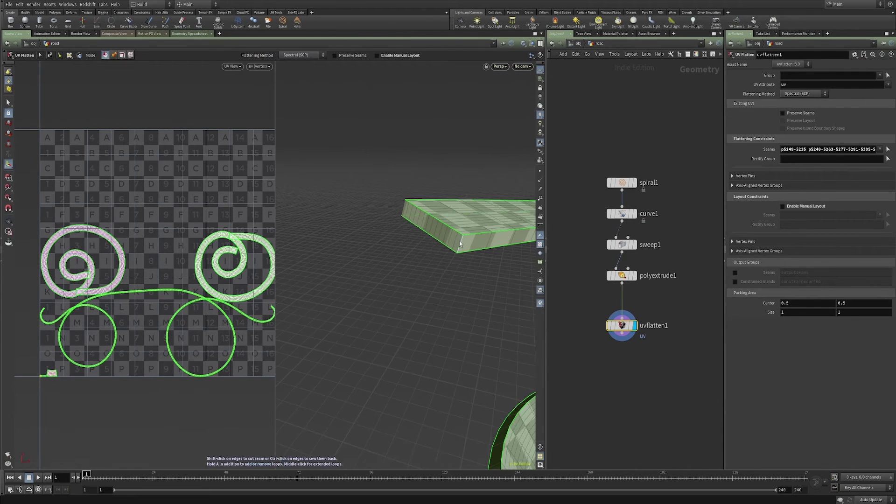
Sew the stray UV seam running across the road surface near the spiral's bottom end
{"action": "scroll", "coordinate": [477, 326], "scroll_direction": "down", "scroll_amount": 5}
{"action": "middle_click_drag", "start_coordinate": [478, 326], "coordinate": [449, 310], "text": "alt"}
{"action": "left_click_drag", "start_coordinate": [450, 310], "coordinate": [423, 268], "text": "alt"}
{"action": "right_click_drag", "start_coordinate": [424, 268], "coordinate": [434, 273], "text": "alt"}
{"action": "left_click_drag", "start_coordinate": [434, 273], "coordinate": [439, 277]}
{"action": "key", "text": "Return"}
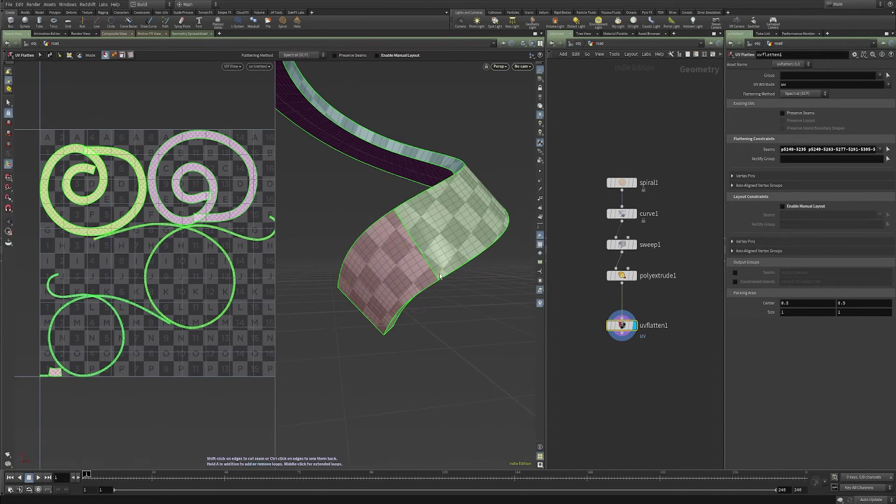
{"action": "left_click", "coordinate": [431, 269], "text": "ctrl"}
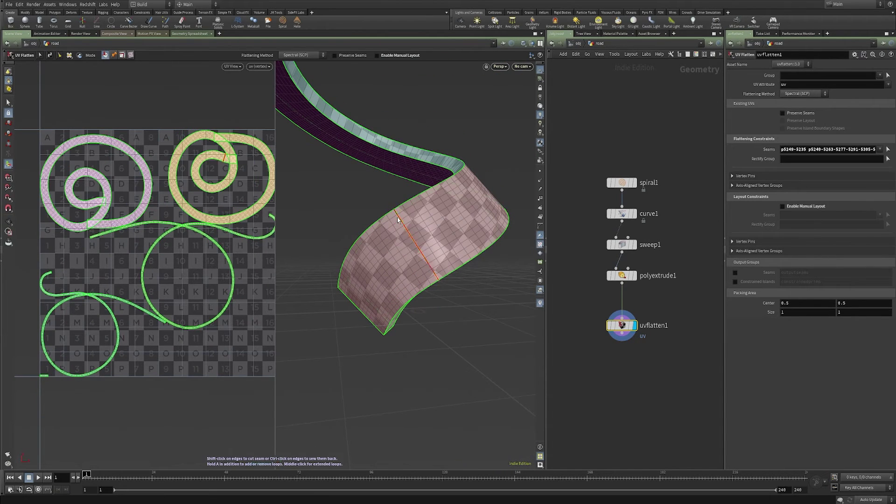
Sew the unneeded seam near the bottom end cap to merge the leftover small UV island
{"action": "left_click_drag", "start_coordinate": [400, 222], "coordinate": [407, 229], "text": "alt"}
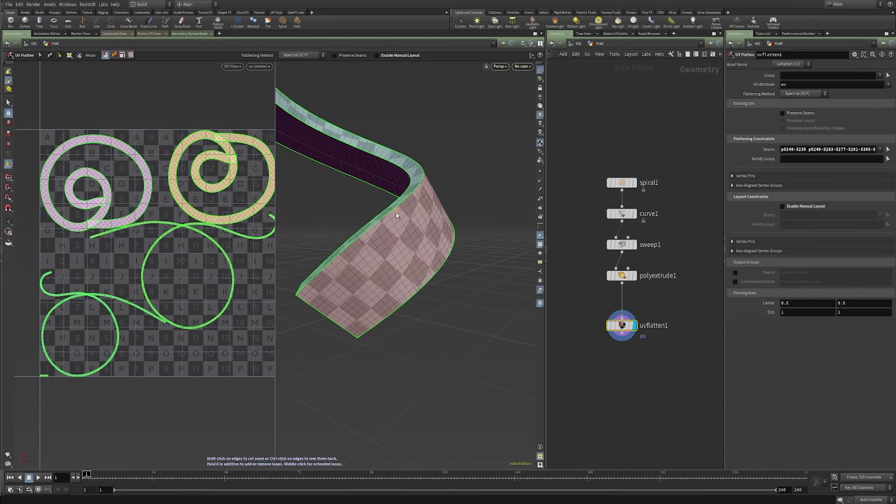
{"action": "left_click_drag", "start_coordinate": [342, 285], "coordinate": [336, 315], "text": "alt"}
{"action": "left_click", "coordinate": [404, 267], "text": "ctrl"}
{"action": "left_click_drag", "start_coordinate": [372, 288], "coordinate": [434, 244]}
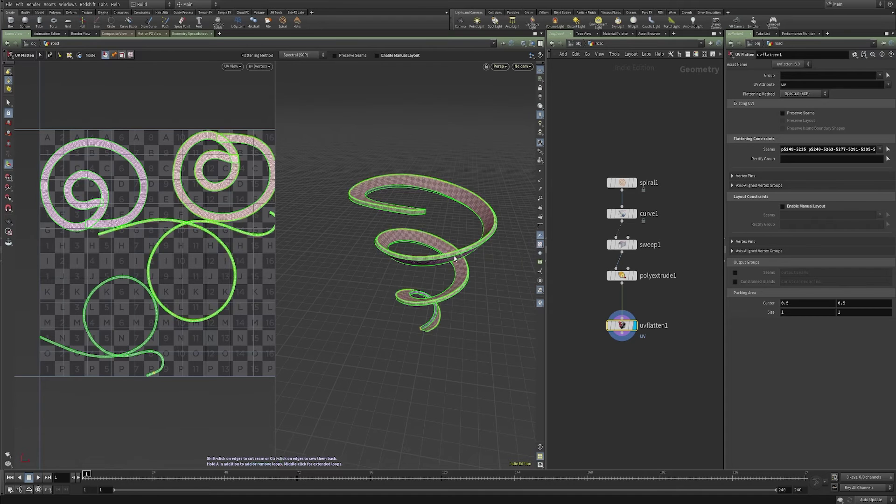
Rectify the road surface's quad block so its UV island becomes a straight strip
{"action": "key", "text": "h"}
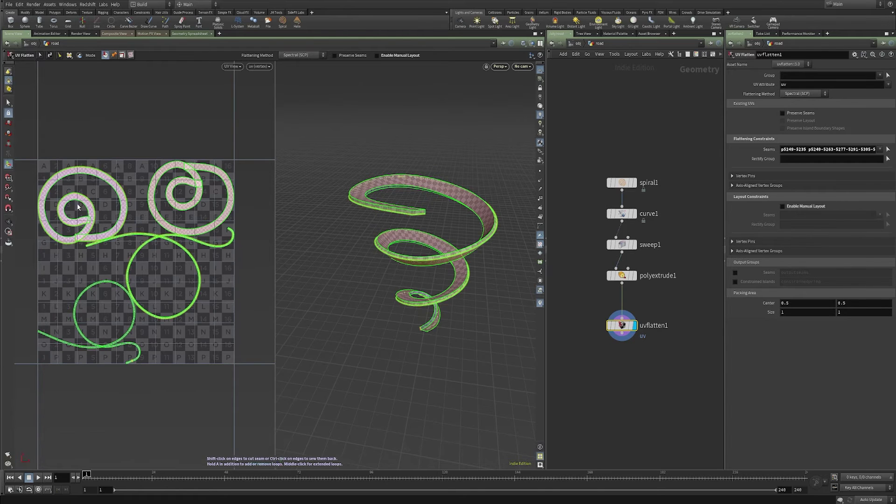
{"action": "right_click_drag", "start_coordinate": [360, 194], "coordinate": [386, 193], "text": "alt"}
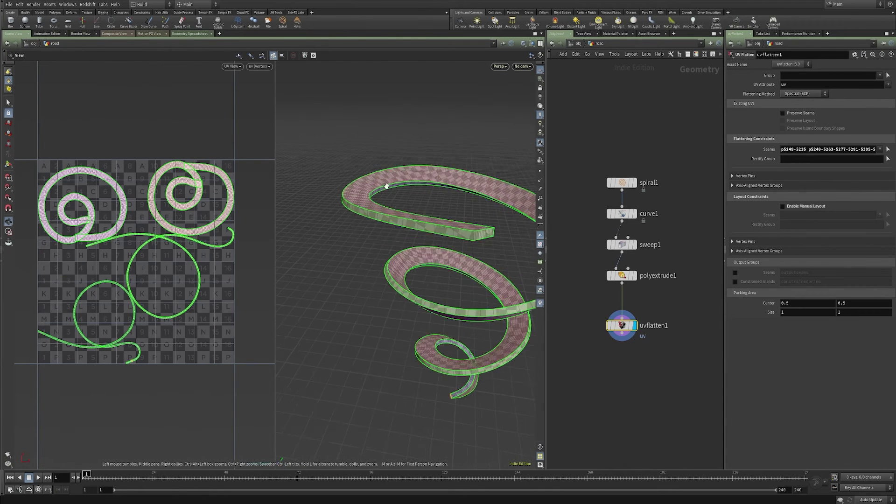
{"action": "left_click_drag", "start_coordinate": [386, 193], "coordinate": [316, 325], "text": "alt"}
{"action": "key", "text": "Return"}
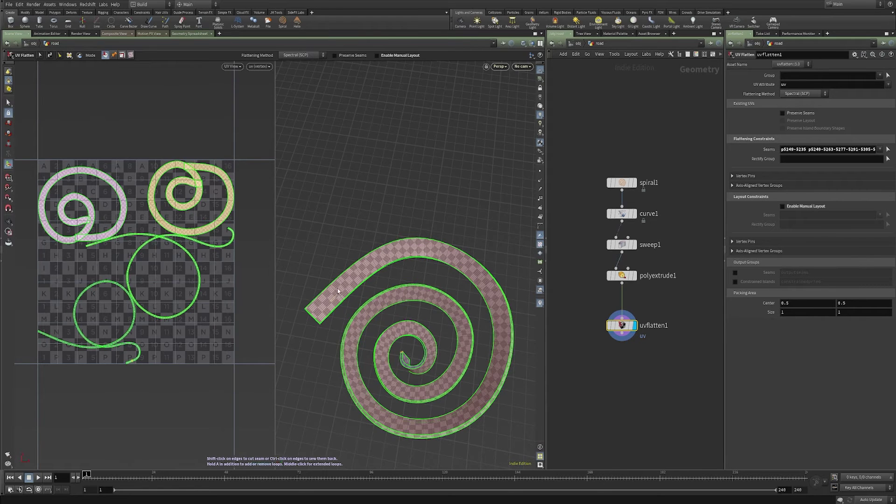
{"action": "left_click", "coordinate": [122, 55]}
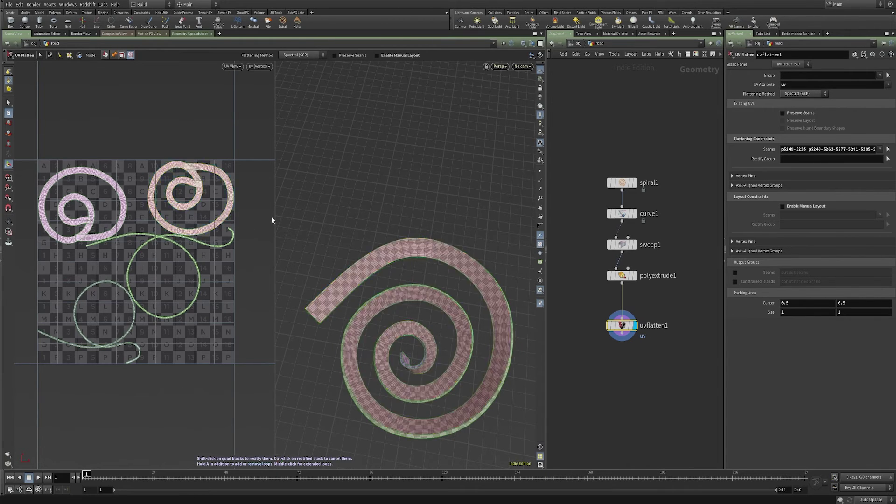
{"action": "left_click", "coordinate": [214, 329], "text": "shift"}
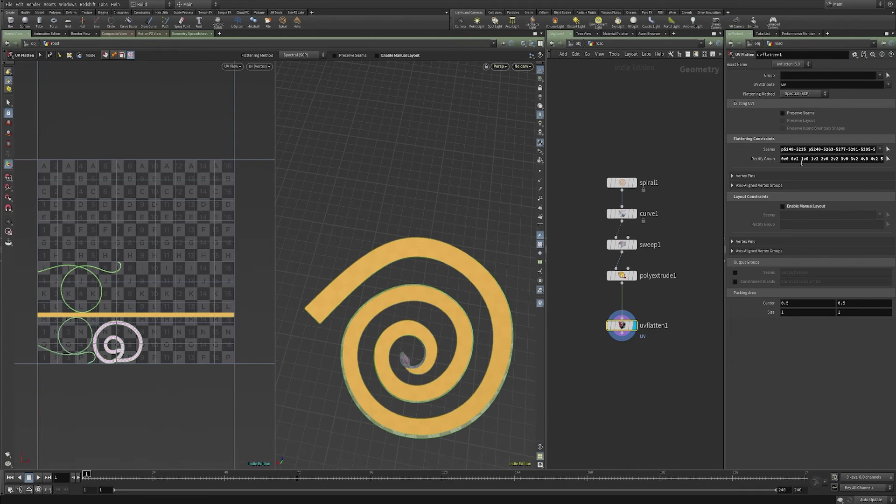
Replace the flattening constraints' Rectify Group contents with * to rectify all UV islands
{"action": "left_click_drag", "start_coordinate": [725, 163], "coordinate": [695, 163]}
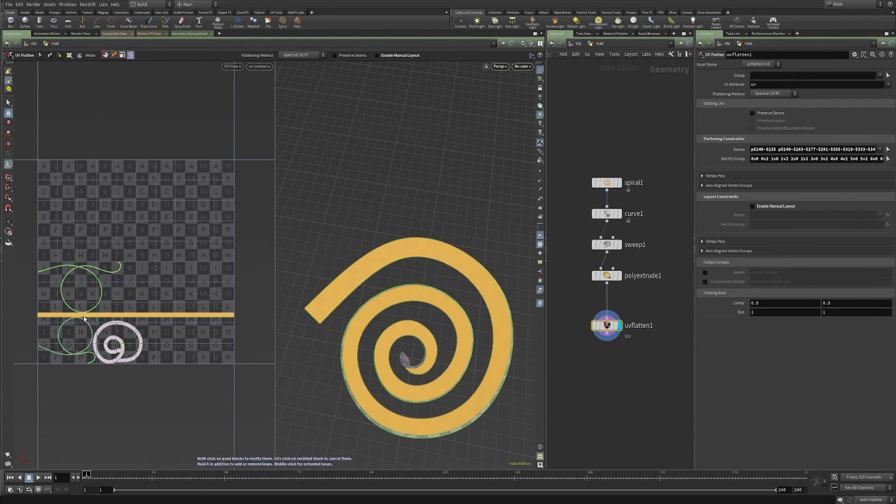
{"action": "left_click", "coordinate": [799, 159]}
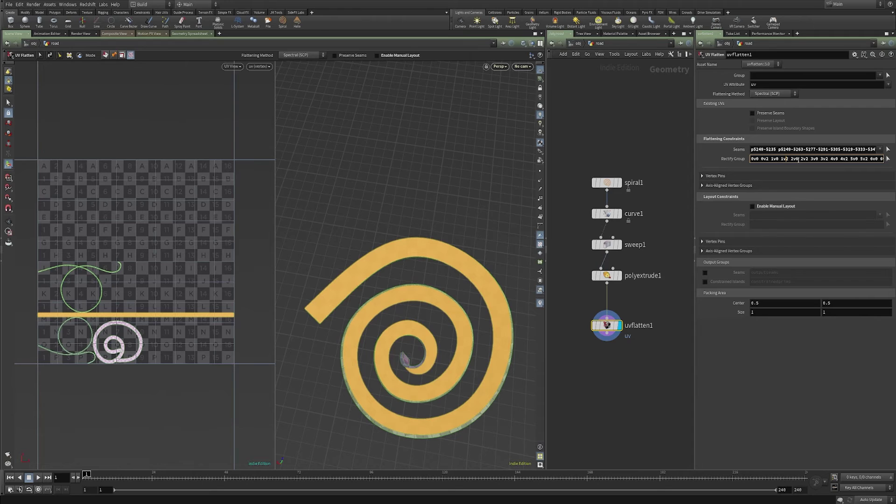
{"action": "key", "text": "ctrl+a"}
{"action": "key", "text": "BackSpace"}
{"action": "key", "text": "Return"}
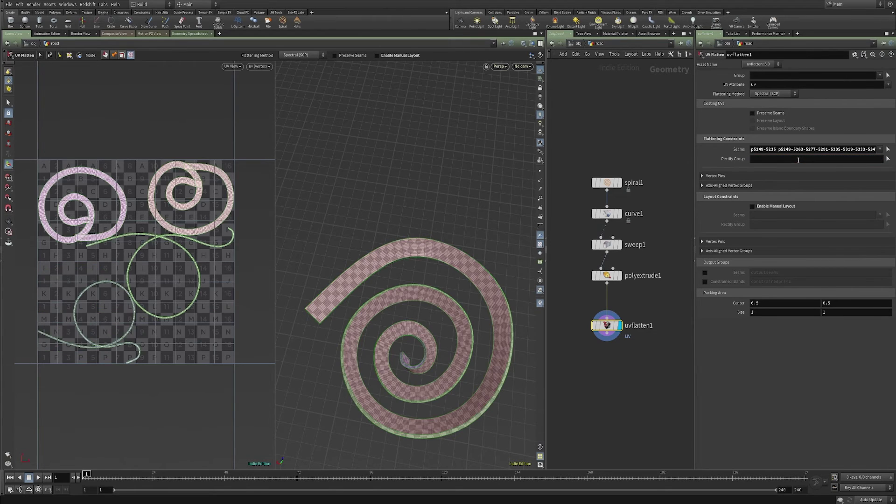
{"action": "left_click", "coordinate": [797, 160]}
{"action": "type", "text": "*"}
{"action": "key", "text": "Return"}
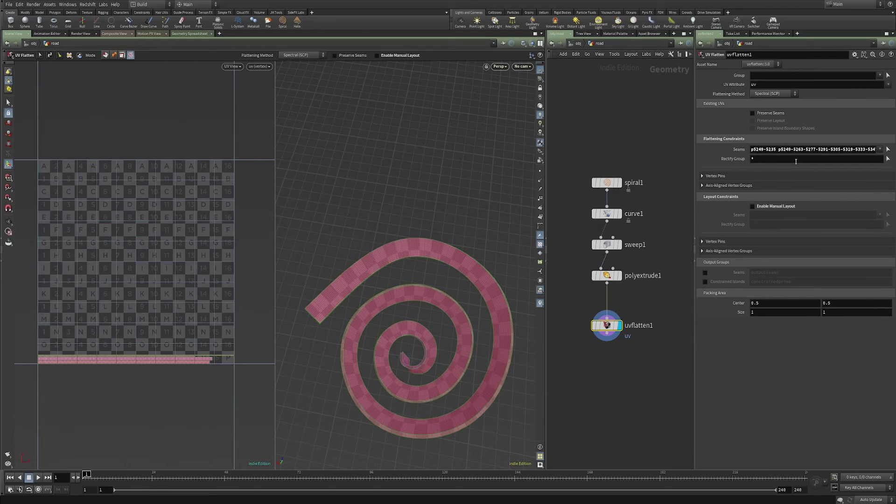
Examine the straightened UV strips packed along the bottom of the UV tile
{"action": "key", "text": "space"}
{"action": "middle_click_drag", "start_coordinate": [128, 358], "coordinate": [121, 268]}
{"action": "scroll", "coordinate": [198, 202], "scroll_direction": "up", "scroll_amount": 8}
{"action": "scroll", "coordinate": [191, 268], "scroll_direction": "down", "scroll_amount": 6}
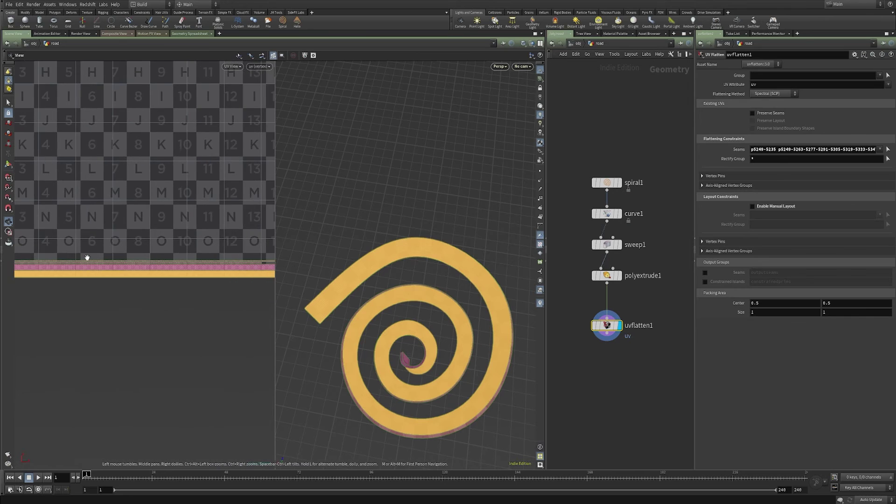
{"action": "key", "text": "Return"}
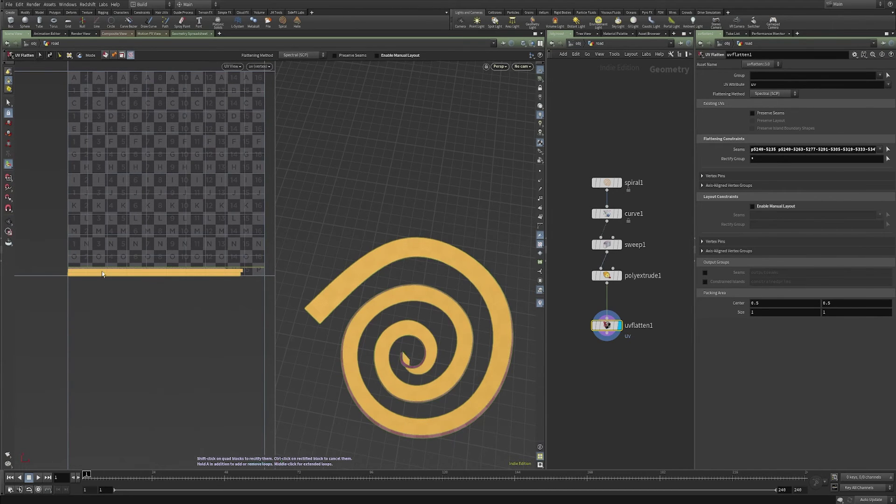
{"action": "key", "text": "Escape"}
{"action": "scroll", "coordinate": [230, 261], "scroll_direction": "up", "scroll_amount": 4}
{"action": "scroll", "coordinate": [230, 262], "scroll_direction": "down", "scroll_amount": 5}
{"action": "key", "text": "Return"}
{"action": "scroll", "coordinate": [142, 280], "scroll_direction": "up", "scroll_amount": 4}
{"action": "scroll", "coordinate": [133, 280], "scroll_direction": "down", "scroll_amount": 4}
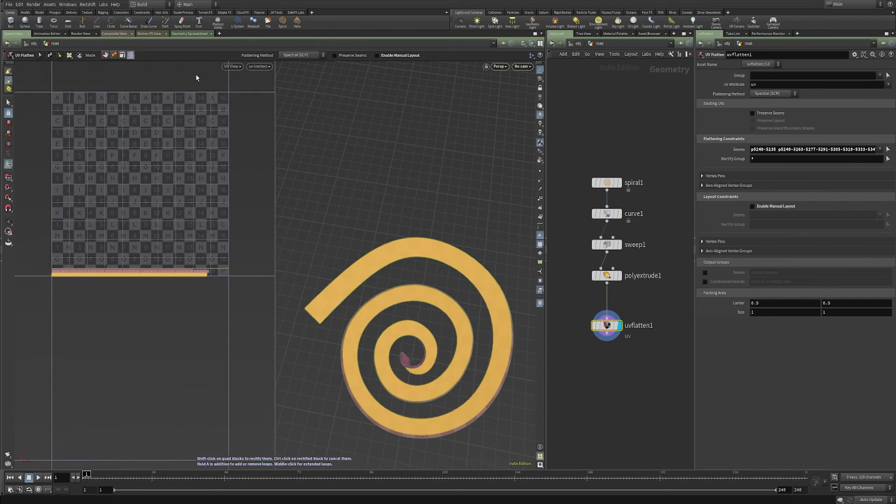
Cut seams across the long UV strips of the road in the UV view to split them into shorter islands
{"action": "left_click", "coordinate": [106, 56]}
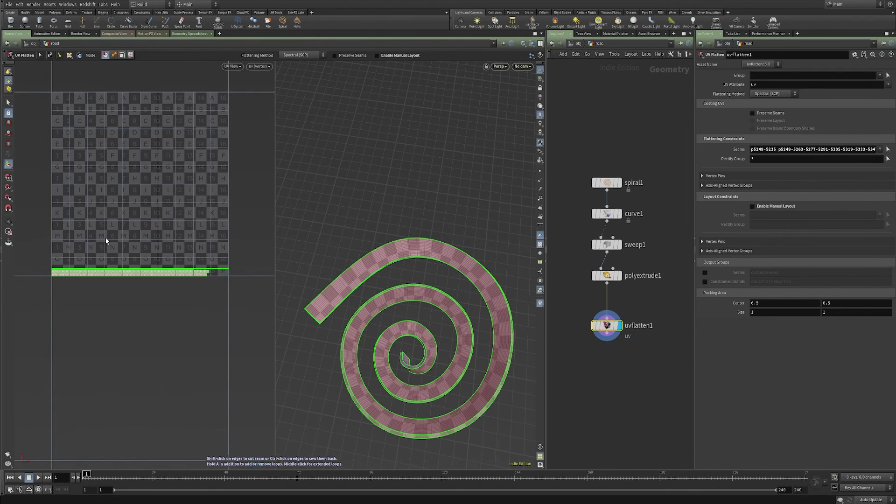
{"action": "scroll", "coordinate": [109, 247], "scroll_direction": "up", "scroll_amount": 2}
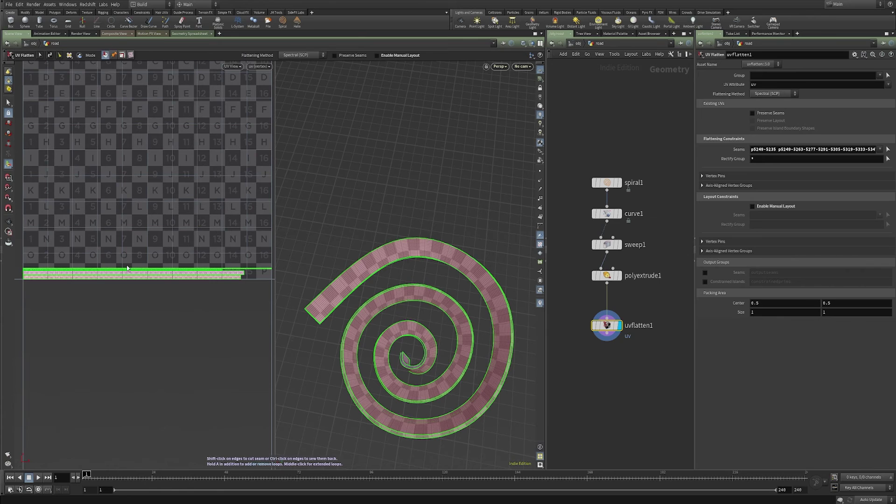
{"action": "scroll", "coordinate": [233, 238], "scroll_direction": "up", "scroll_amount": 8}
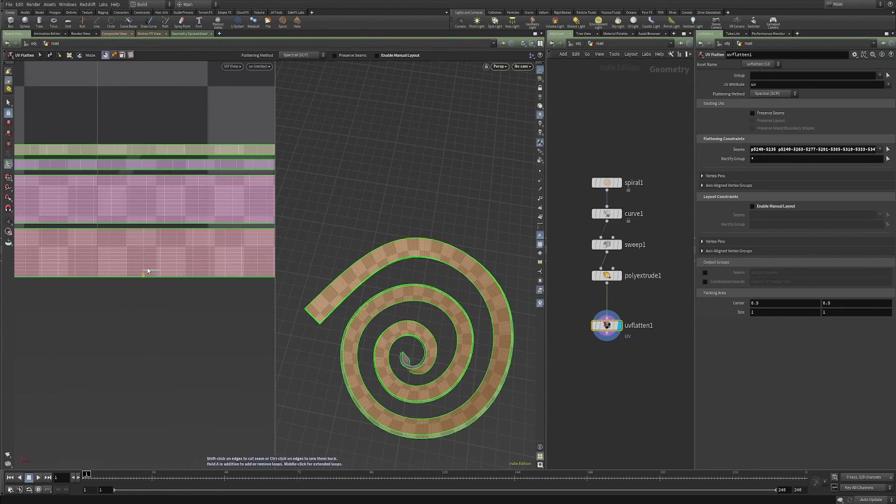
{"action": "left_click", "coordinate": [142, 231], "text": "shift"}
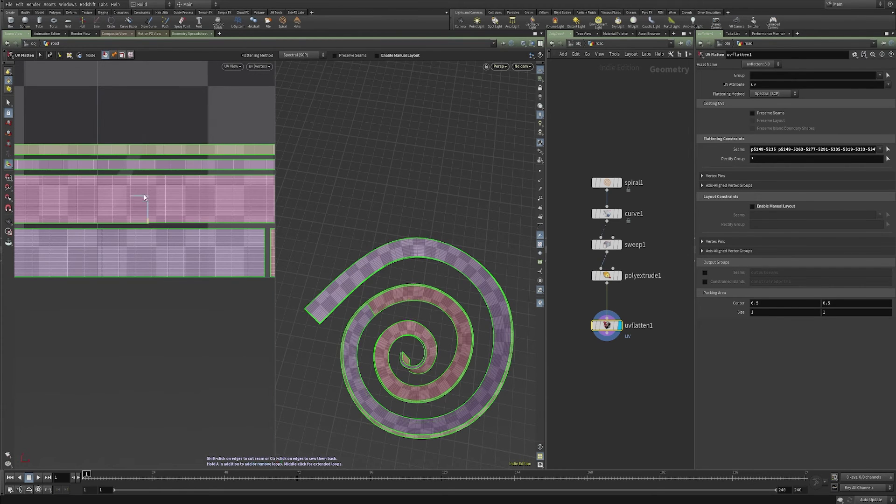
{"action": "left_click", "coordinate": [149, 180], "text": "shift"}
{"action": "left_click", "coordinate": [155, 163], "text": "shift"}
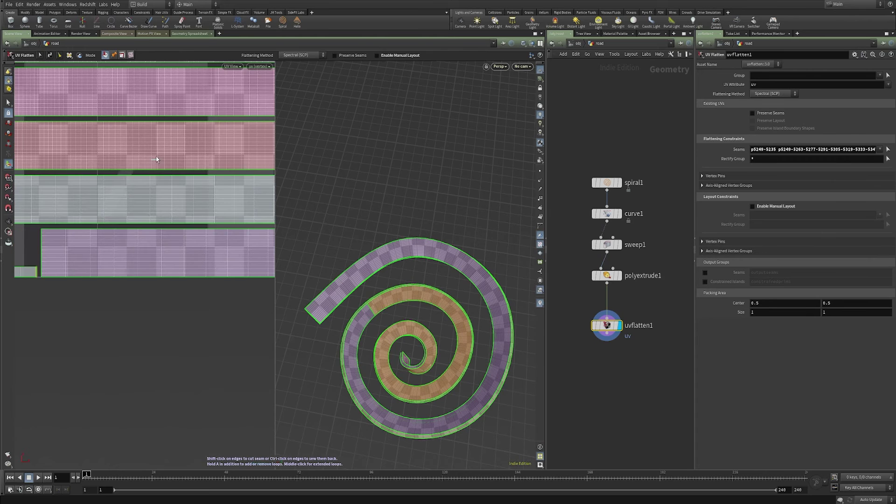
Examine the repacked shorter UV strips and how the split islands are distributed along the spiral road
{"action": "key", "text": "space"}
{"action": "middle_click_drag", "start_coordinate": [166, 146], "coordinate": [178, 182]}
{"action": "right_click_drag", "start_coordinate": [177, 182], "coordinate": [30, 210]}
{"action": "middle_click_drag", "start_coordinate": [158, 163], "coordinate": [146, 192]}
{"action": "right_click_drag", "start_coordinate": [146, 192], "coordinate": [214, 164]}
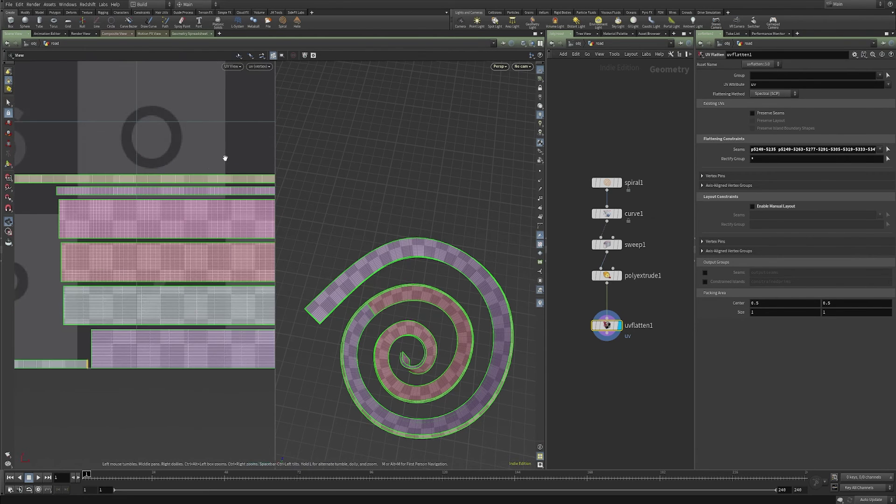
{"action": "scroll", "coordinate": [193, 172], "scroll_direction": "down", "scroll_amount": 8}
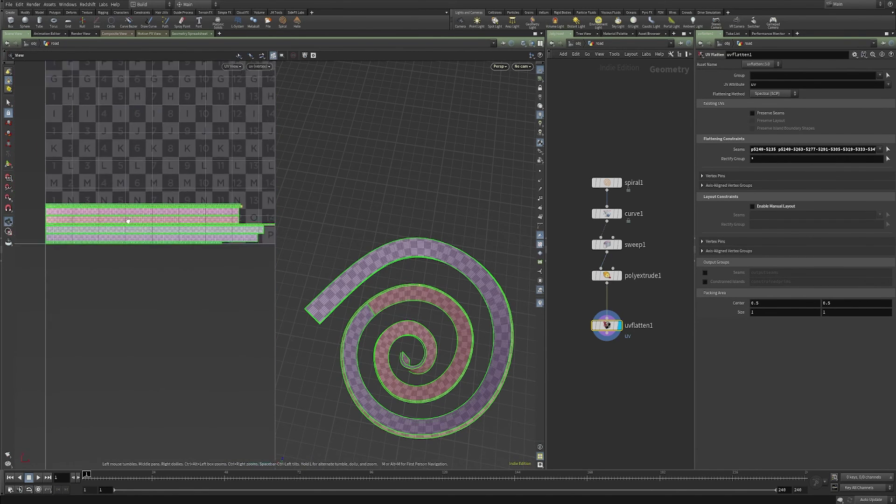
{"action": "scroll", "coordinate": [154, 224], "scroll_direction": "up", "scroll_amount": 6}
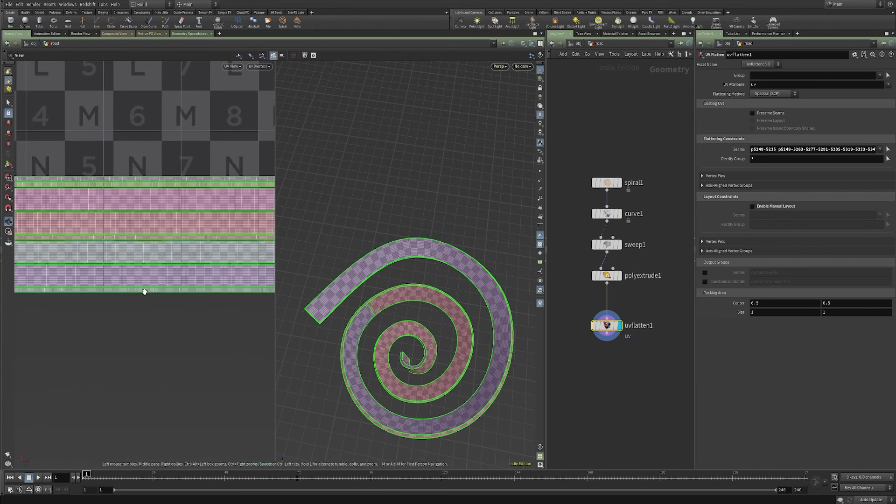
{"action": "left_click_drag", "start_coordinate": [407, 286], "coordinate": [331, 314], "text": "alt"}
{"action": "middle_click_drag", "start_coordinate": [332, 314], "coordinate": [430, 244], "text": "alt"}
{"action": "mouse_move", "coordinate": [430, 244]}
{"action": "left_mouse_down"}
{"action": "mouse_move", "coordinate": [423, 300]}
{"action": "mouse_move", "coordinate": [428, 260]}
{"action": "left_mouse_up"}
{"action": "key", "text": "Return"}
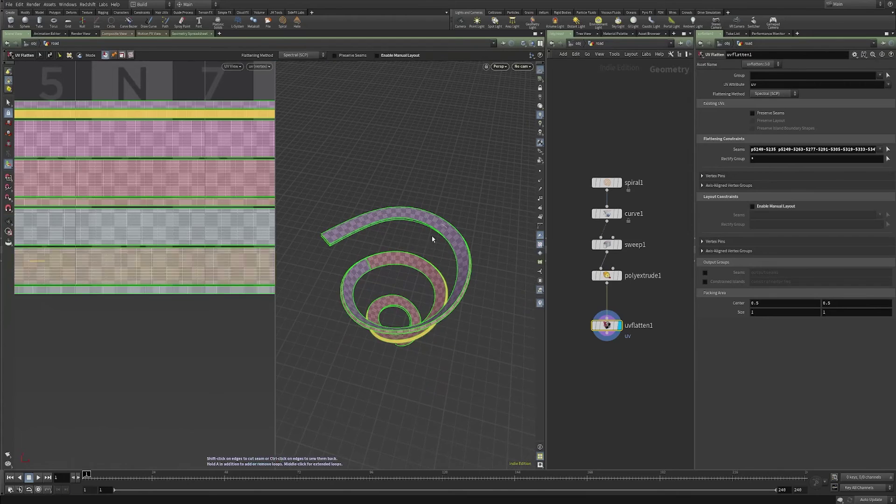
{"action": "mouse_move", "coordinate": [414, 306]}
{"action": "left_mouse_down", "text": "alt"}
{"action": "mouse_move", "coordinate": [432, 303]}
{"action": "mouse_move", "coordinate": [410, 297]}
{"action": "left_mouse_up", "text": "alt"}
{"action": "key", "text": "Escape"}
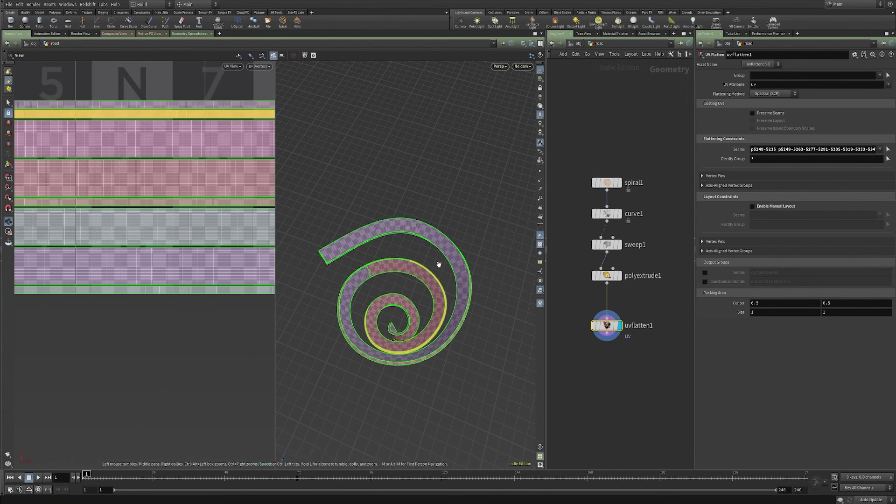
Cut a seam across the road surface and its adjoining inner side wall on the spiral's outer turn
{"action": "right_click_drag", "start_coordinate": [438, 261], "coordinate": [452, 224]}
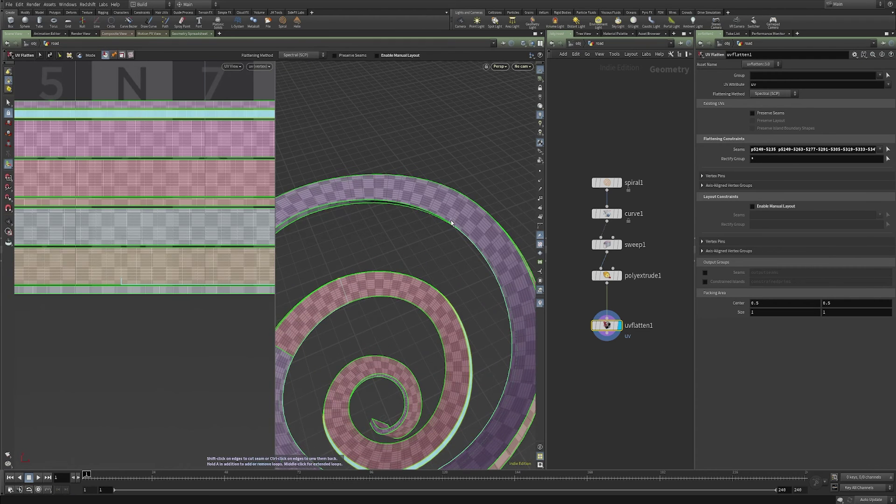
{"action": "left_click_drag", "start_coordinate": [452, 219], "coordinate": [463, 208], "text": "alt"}
{"action": "scroll", "coordinate": [464, 207], "scroll_direction": "up", "scroll_amount": 2}
{"action": "key", "text": "Return"}
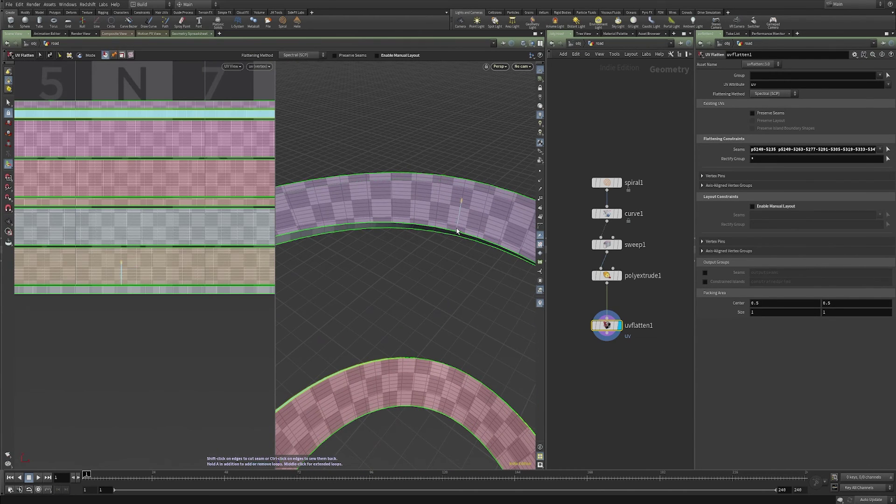
{"action": "left_click", "coordinate": [463, 194], "text": "shift"}
{"action": "key", "text": "Escape"}
{"action": "left_click_drag", "start_coordinate": [463, 194], "coordinate": [422, 203]}
{"action": "left_click", "coordinate": [458, 228], "text": "shift"}
{"action": "left_click", "coordinate": [469, 234], "text": "shift"}
{"action": "key", "text": "Escape"}
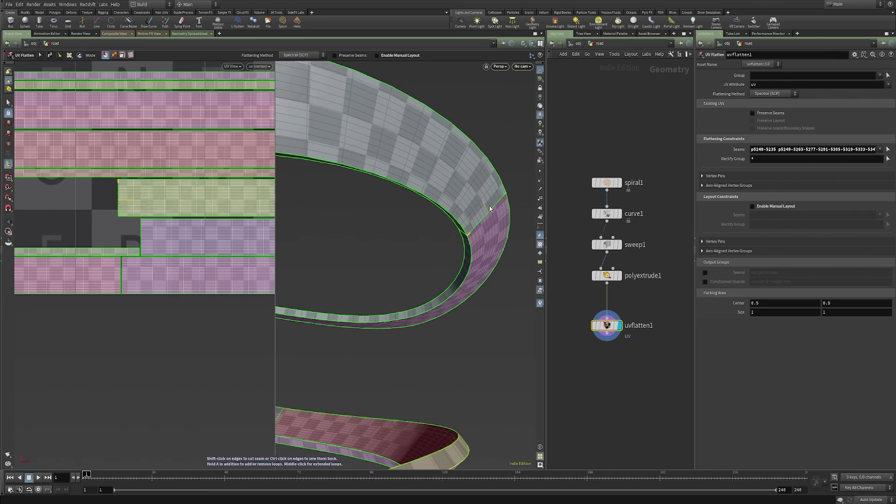
Extend the cross cut over the outer side wall of the spiral's outer turn and review the split islands
{"action": "left_click_drag", "start_coordinate": [490, 203], "coordinate": [450, 247], "text": "alt"}
{"action": "left_click", "coordinate": [508, 190], "text": "shift"}
{"action": "left_click_drag", "start_coordinate": [508, 190], "coordinate": [470, 191], "text": "alt"}
{"action": "left_click_drag", "start_coordinate": [475, 229], "coordinate": [362, 270], "text": "alt"}
{"action": "scroll", "coordinate": [195, 197], "scroll_direction": "down", "scroll_amount": 6}
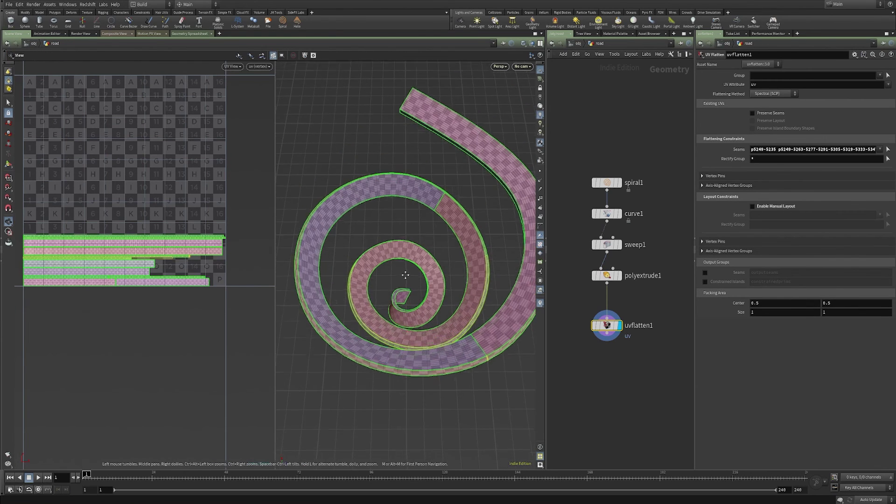
{"action": "scroll", "coordinate": [355, 224], "scroll_direction": "down", "scroll_amount": 4}
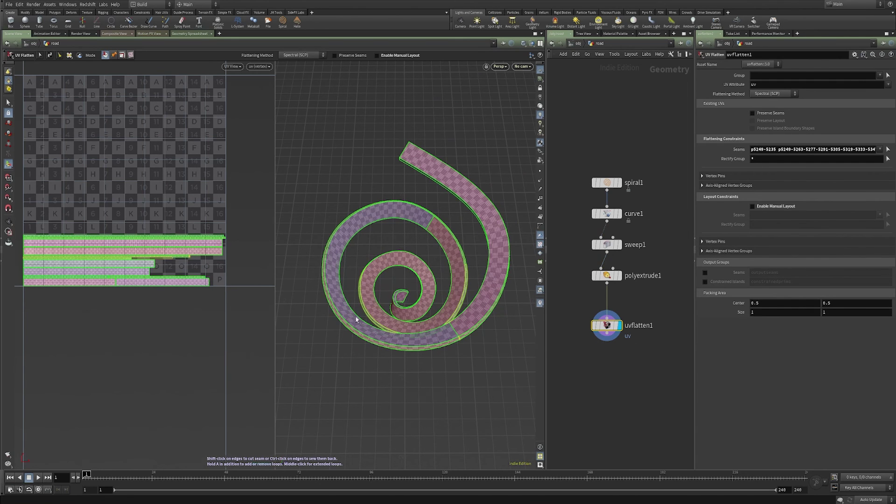
Add a second UV Flatten node beside uvflatten1 and connect its input to the polyextrude1 output
{"action": "middle_click_drag", "start_coordinate": [554, 359], "coordinate": [592, 346]}
{"action": "left_click", "coordinate": [590, 343]}
{"action": "key", "text": "Tab"}
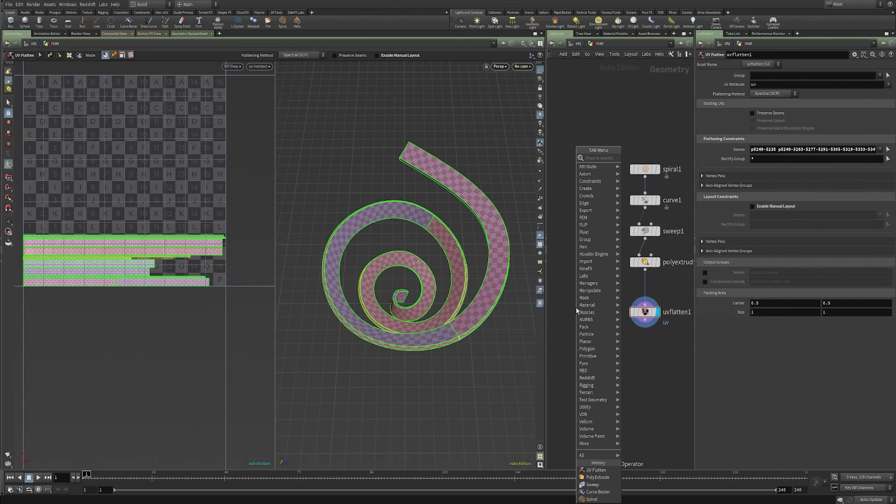
{"action": "type", "text": "uvfla"}
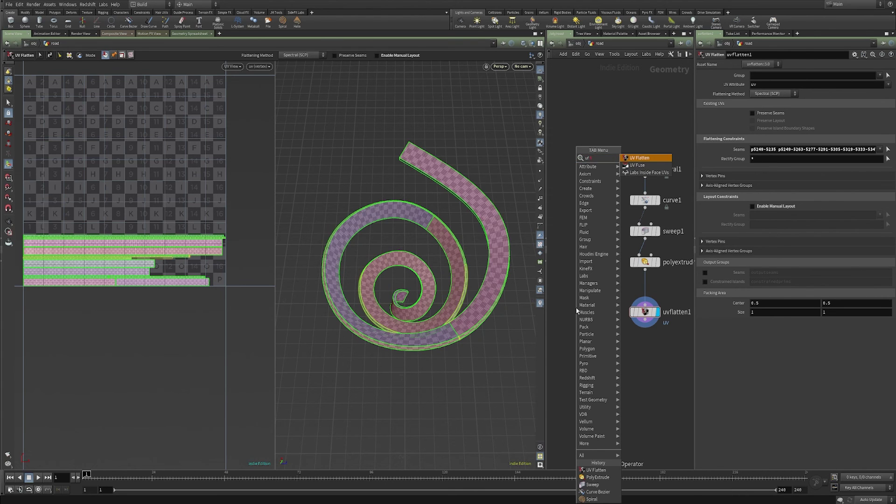
{"action": "key", "text": "Return"}
{"action": "left_click", "coordinate": [577, 310]}
{"action": "left_click_drag", "start_coordinate": [576, 299], "coordinate": [645, 269]}
Copy the Seams contents of uvflatten1 into the flattening constraints' Seams field of uvflatten2
{"action": "left_click", "coordinate": [644, 312]}
{"action": "left_click", "coordinate": [831, 151]}
{"action": "key", "text": "ctrl+c"}
{"action": "left_click", "coordinate": [576, 307]}
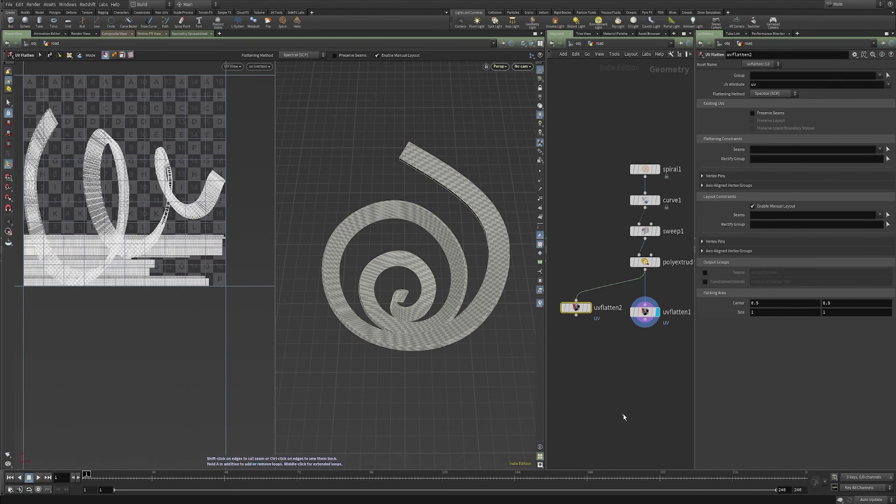
{"action": "left_click", "coordinate": [756, 149]}
{"action": "key", "text": "ctrl+v"}
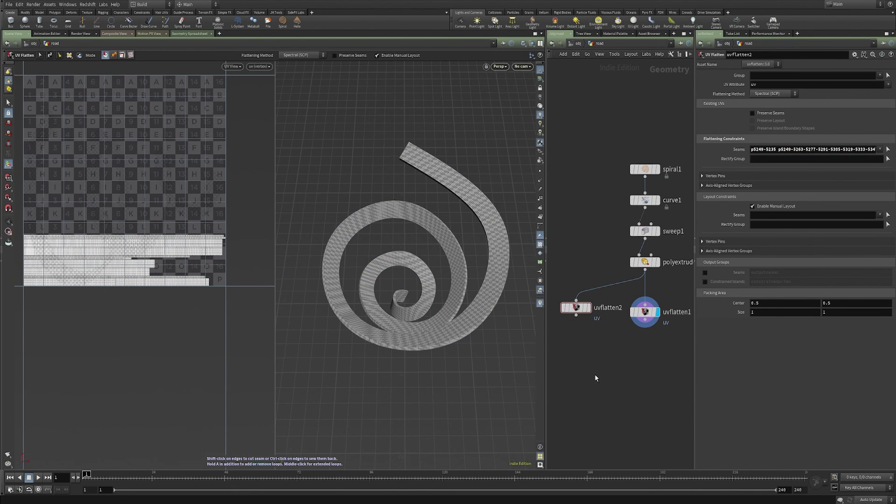
Turn off Enable Manual Layout on uvflatten2 and compare its unrectified islands with the rectified strips of uvflatten1
{"action": "left_click", "coordinate": [589, 308]}
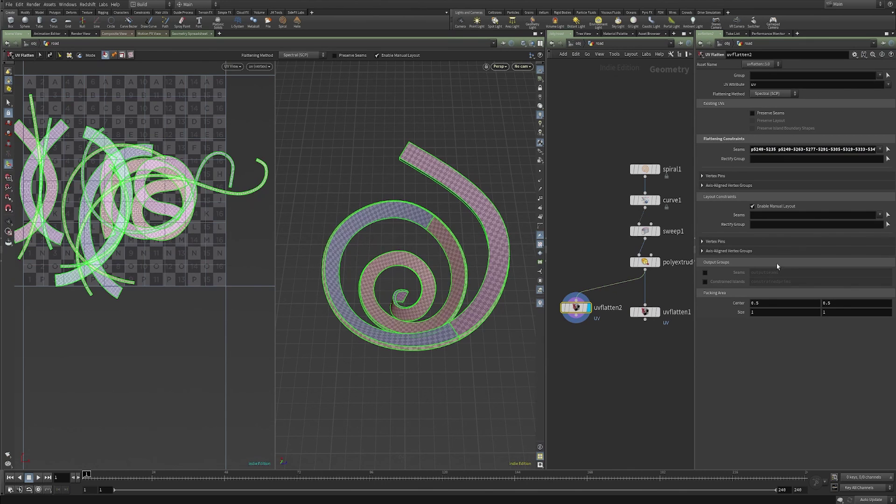
{"action": "left_click", "coordinate": [752, 205]}
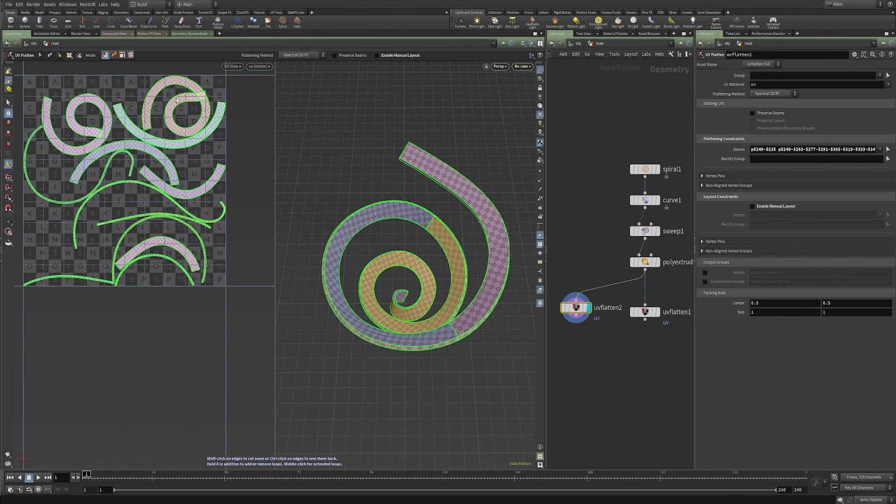
{"action": "left_click", "coordinate": [639, 308]}
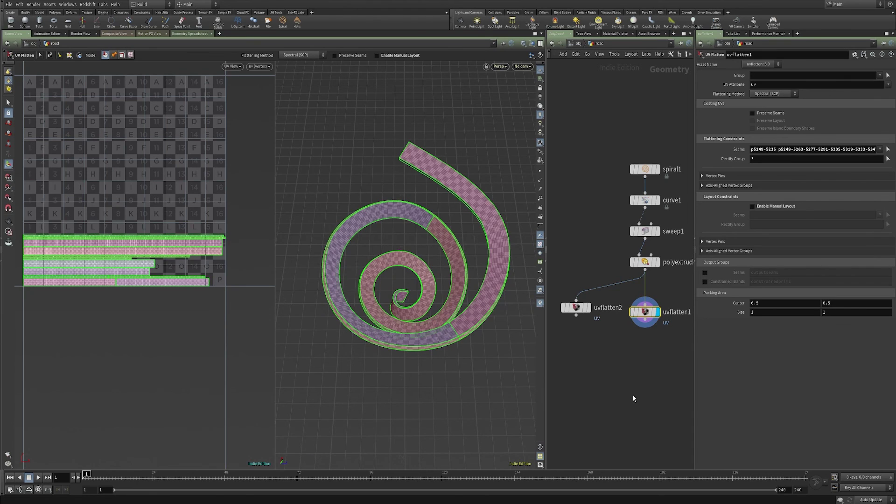
{"action": "middle_click_drag", "start_coordinate": [602, 210], "coordinate": [592, 197]}
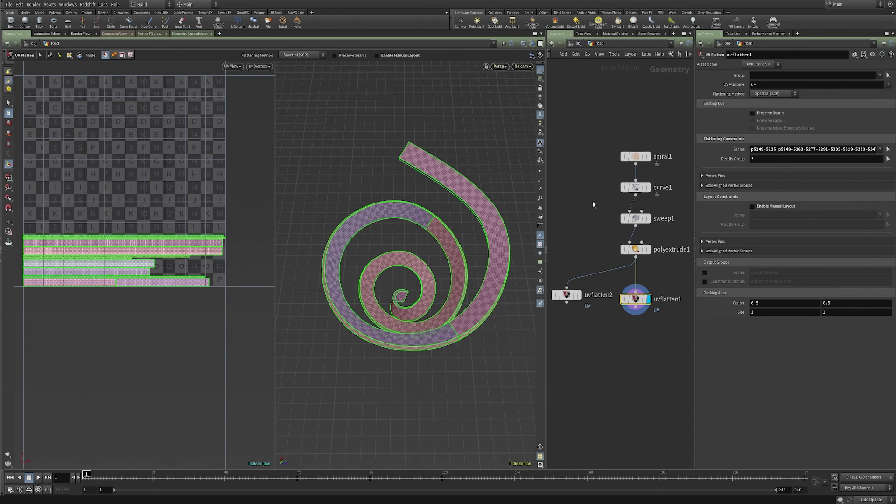